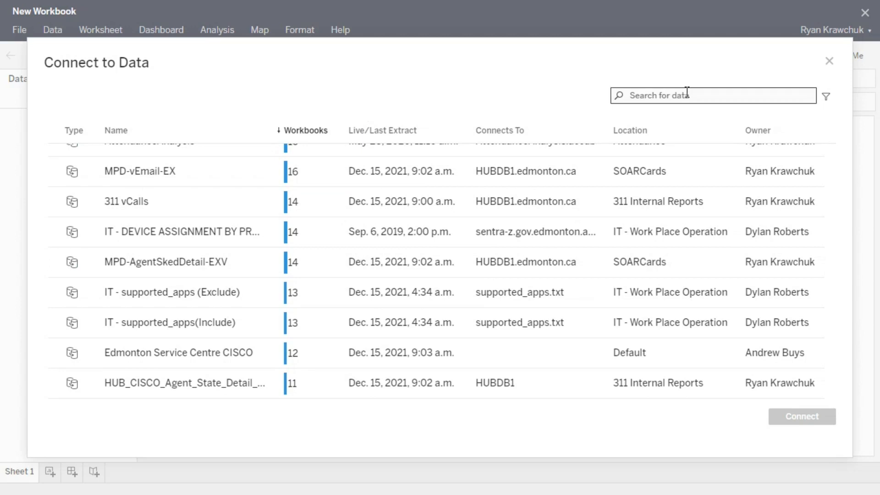
Step: Search the available data sources for COMB and connect the workbook to MPD_Calls_COMB
type("COMB")
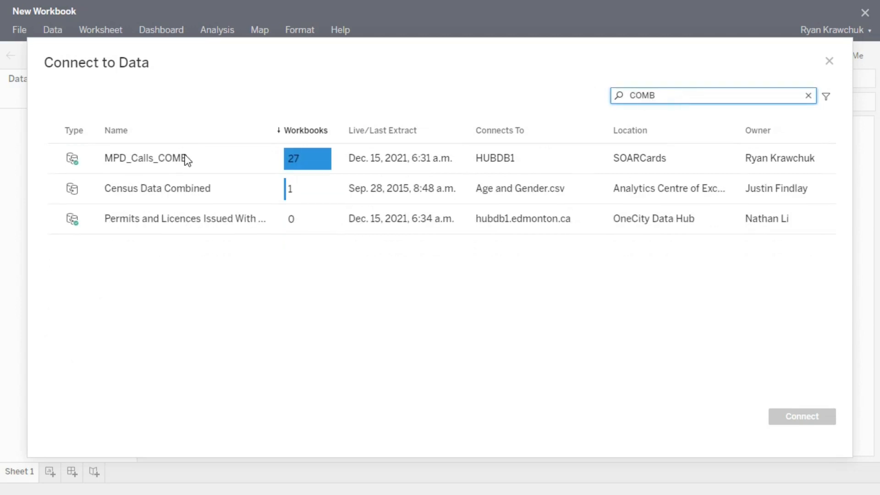
left_click(158, 157)
left_click(806, 422)
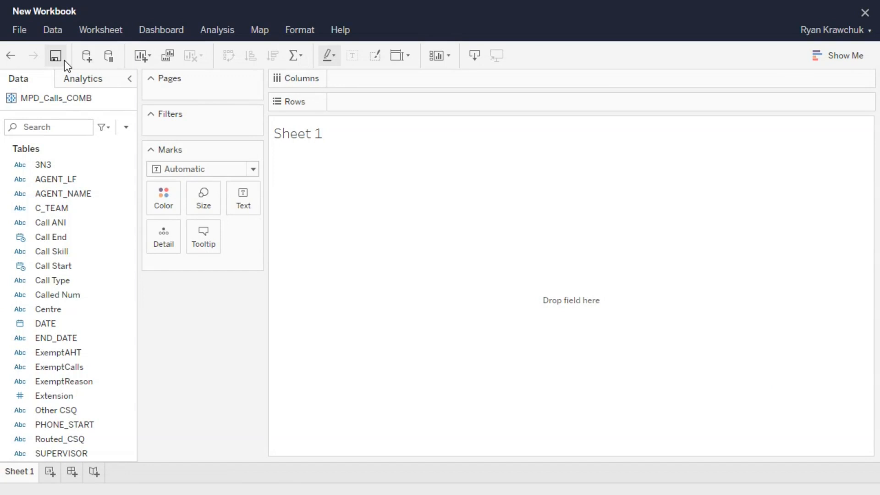
Step: Add AGENT_LIST (CE_311) to the workbook as a second data source
left_click(88, 62)
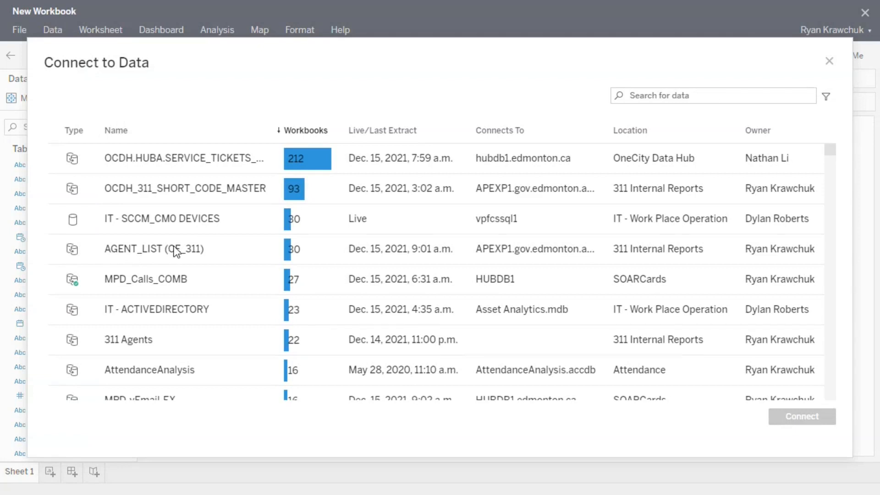
left_click(188, 257)
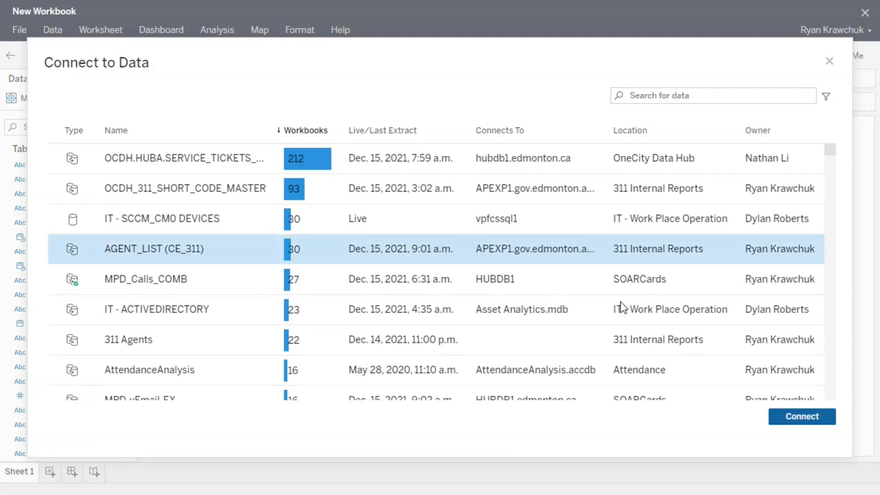
left_click(792, 417)
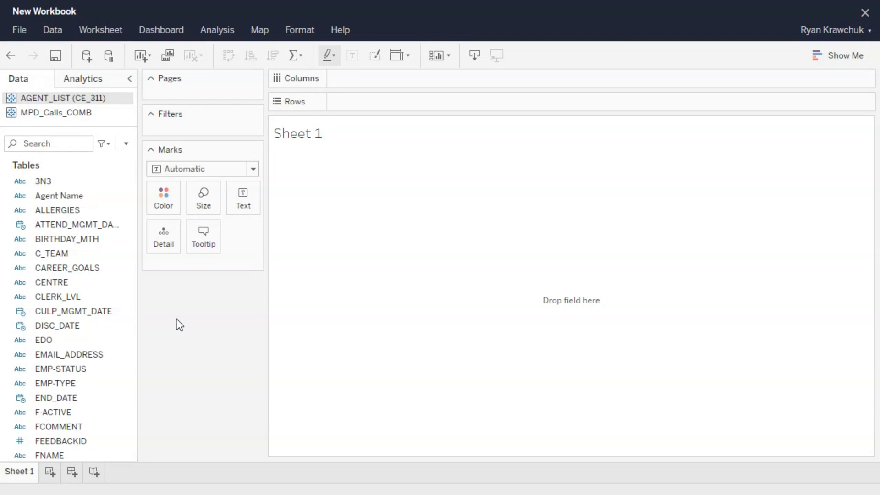
Step: Filter the sheet by Routed_CSQ from MPD_Calls_COMB, ticking the wanted queues, including csq_II_Password, csq_II_Special and csq_IS_Password
left_click(51, 114)
left_click(98, 313)
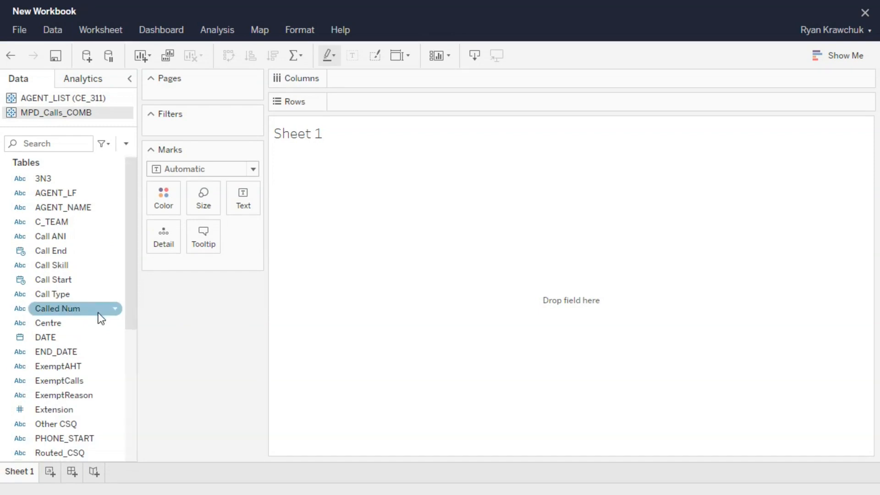
scroll(58, 351, "down", 3)
left_click(53, 340)
left_click_drag(53, 340, 182, 124)
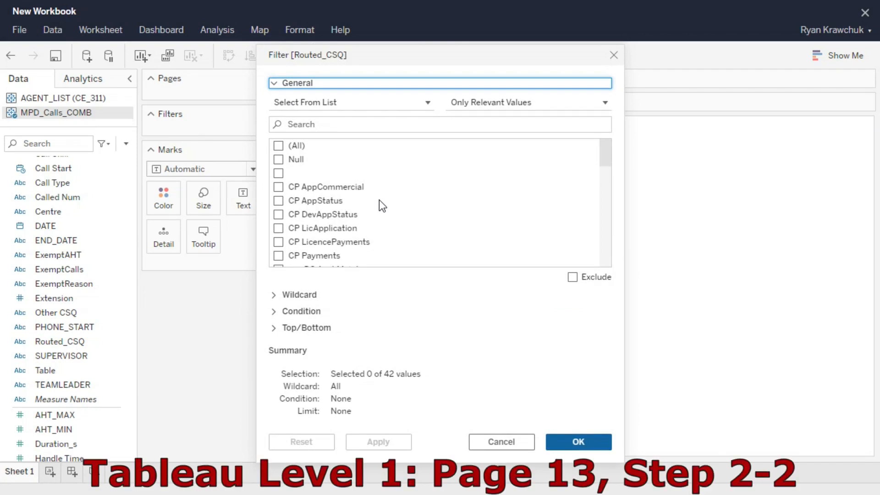
scroll(400, 210, "down", 5)
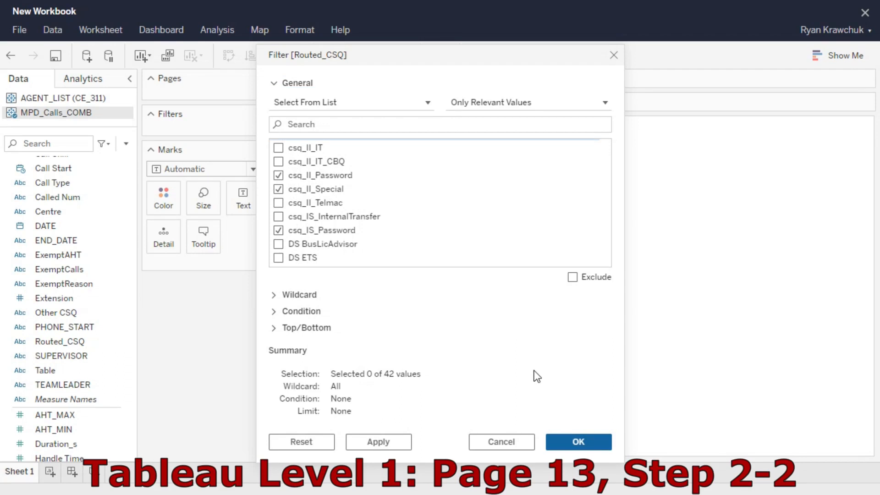
left_click(586, 446)
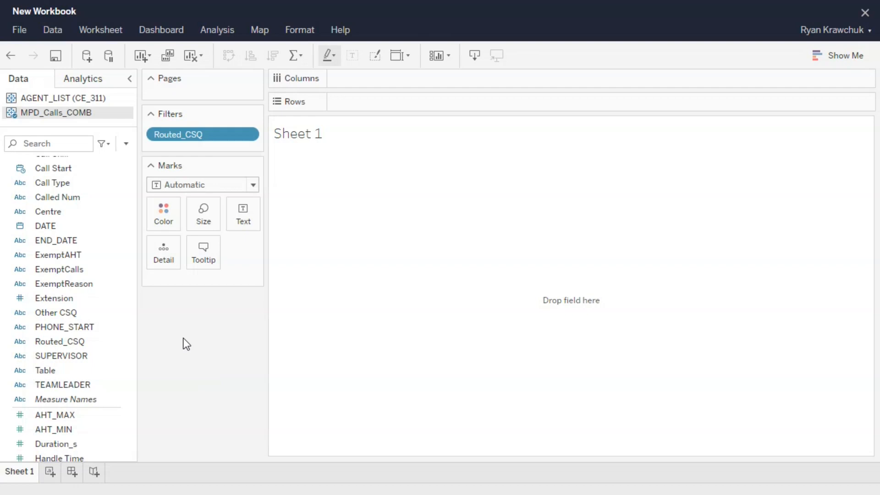
Step: Create calculated field QUEUE by pasting the Routed_CSQ formula mapping 311 Fallback/Urgent to 311 Universal and II Special/Password to II General, and add it to columns
left_click(126, 144)
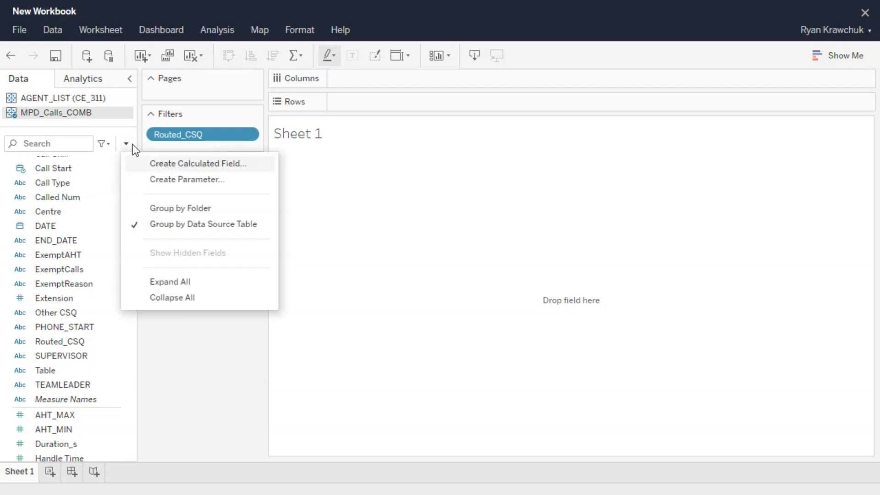
left_click(167, 163)
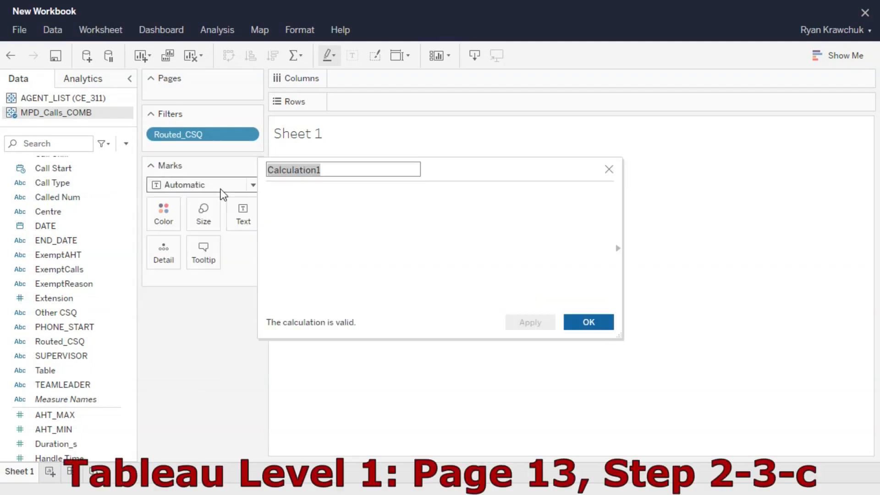
type("QUEUE")
left_click(384, 217)
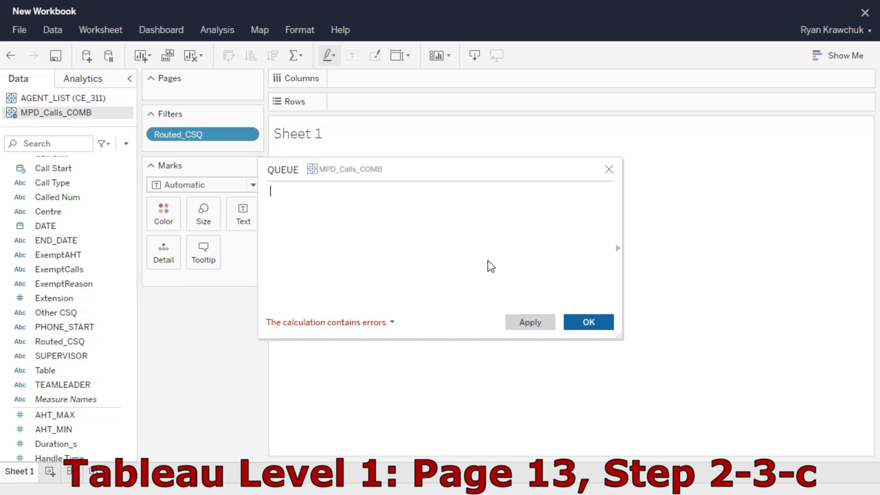
key("ctrl+v")
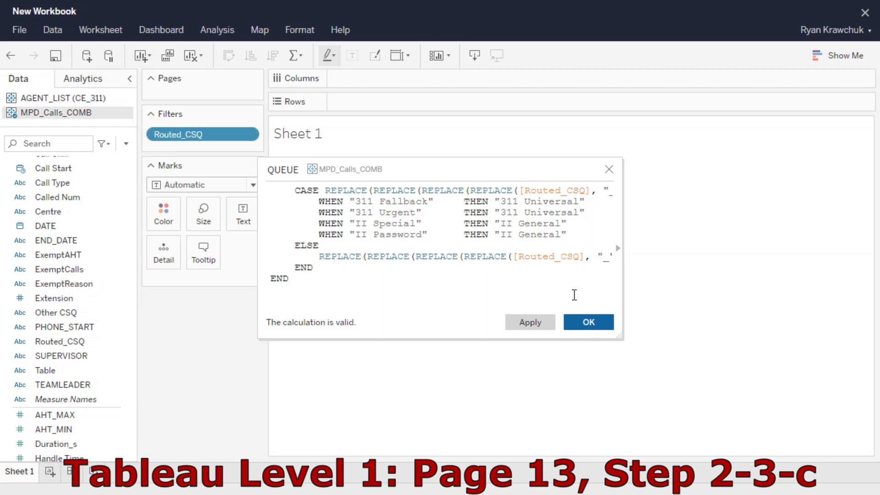
left_click(596, 323)
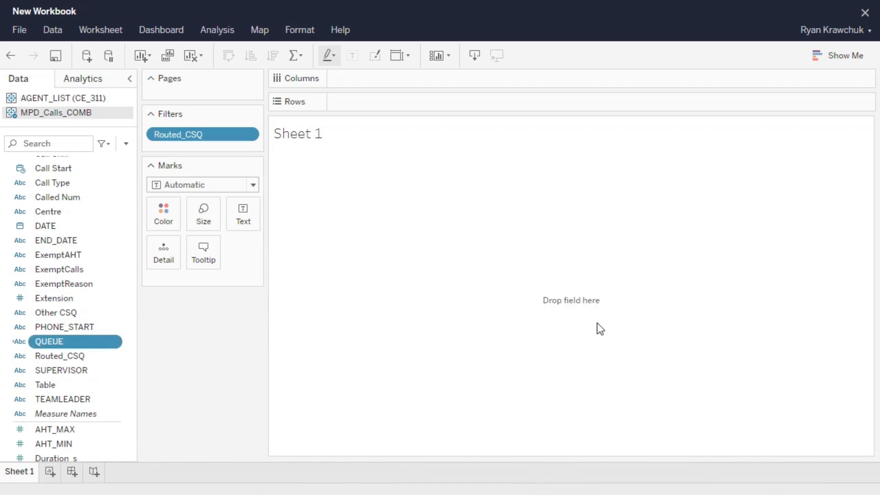
left_click_drag(42, 349, 370, 79)
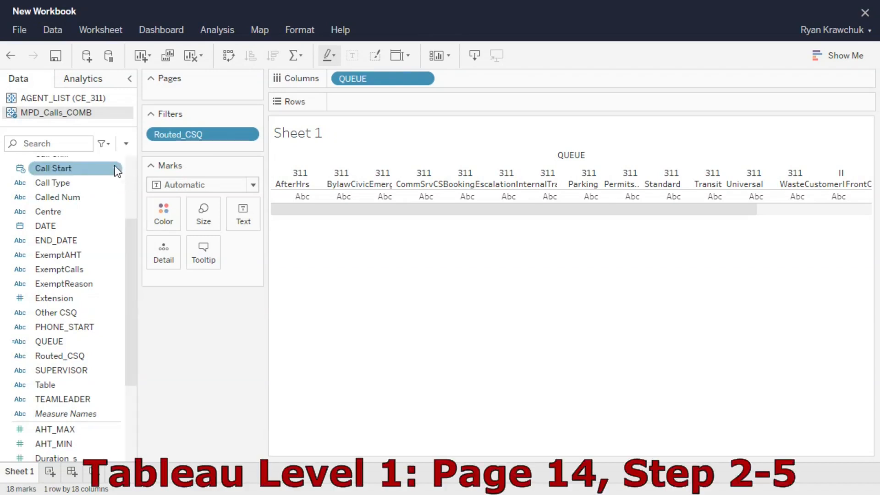
Step: Create a calculated field named Handled Calls in MPD_Calls_COMB with the formula 1
left_click(126, 144)
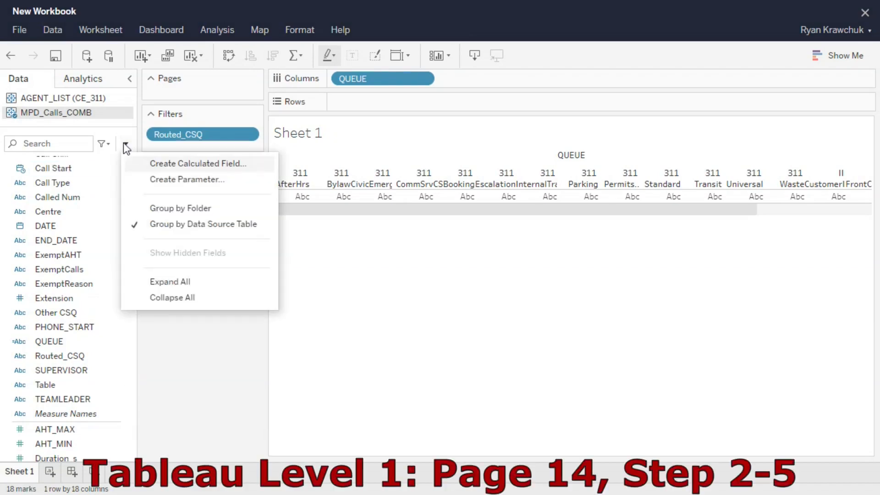
left_click(147, 168)
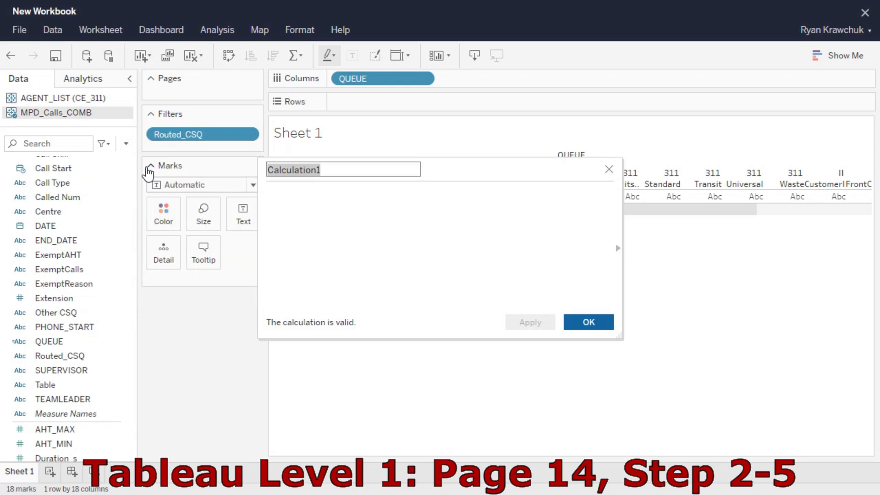
type("Handled")
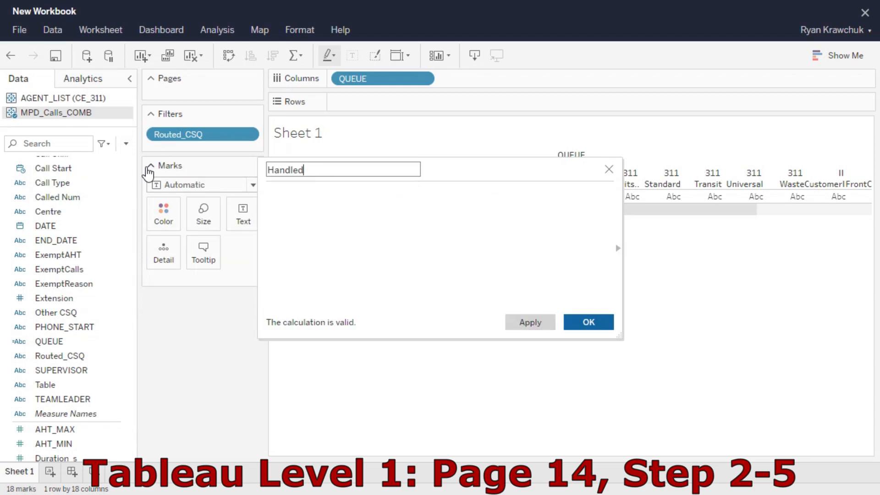
type(" Caslls")
key("BackSpace")
key("BackSpace")
key("BackSpace")
key("BackSpace")
type("lls")
left_click(311, 244)
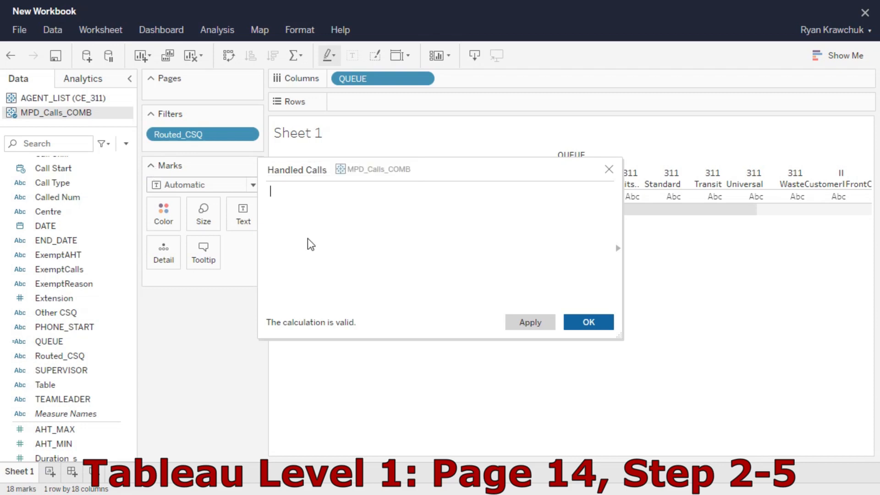
type("1")
left_click(588, 322)
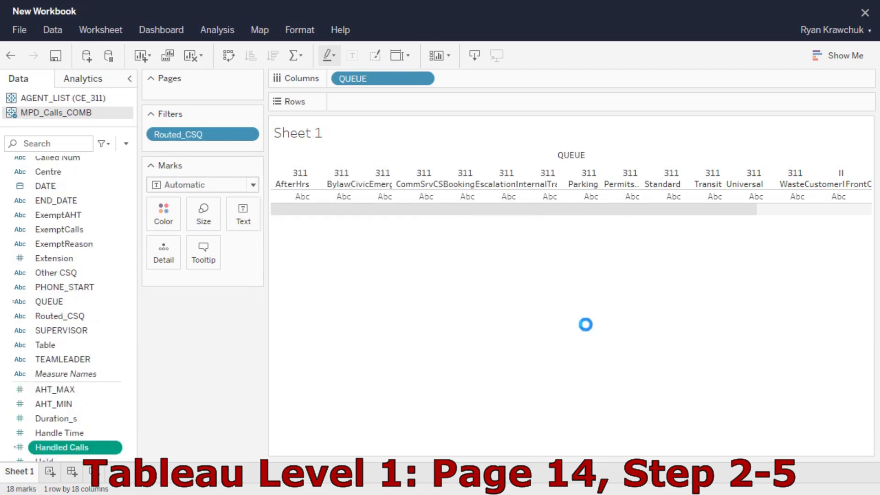
Step: Create a calculated field named AHT with the formula SUM([Handle Time] * [Handled Calls]) / SUM([Handled Calls])
left_click(126, 143)
left_click(166, 164)
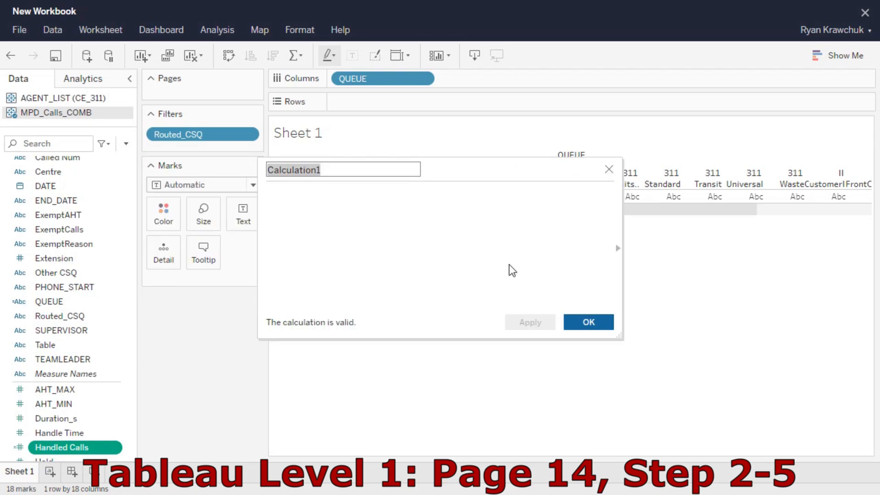
type("AHT")
key("Tab")
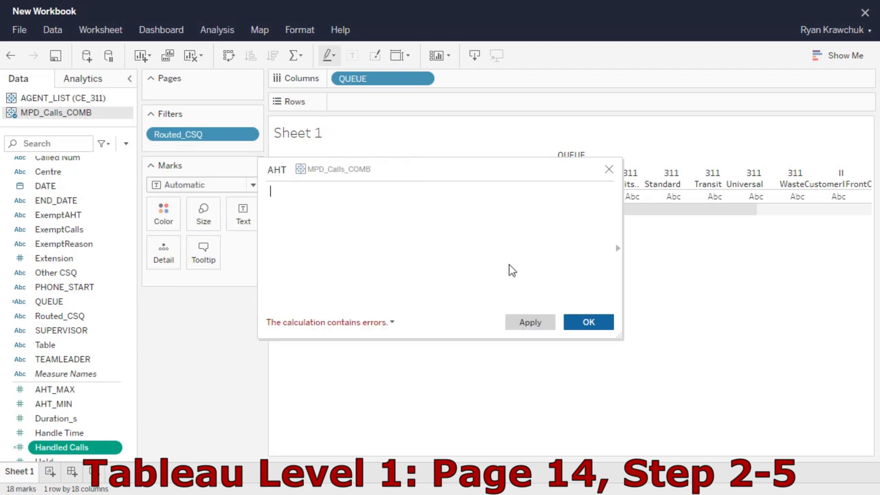
type("SUM(")
left_click_drag(59, 433, 430, 254)
type("*")
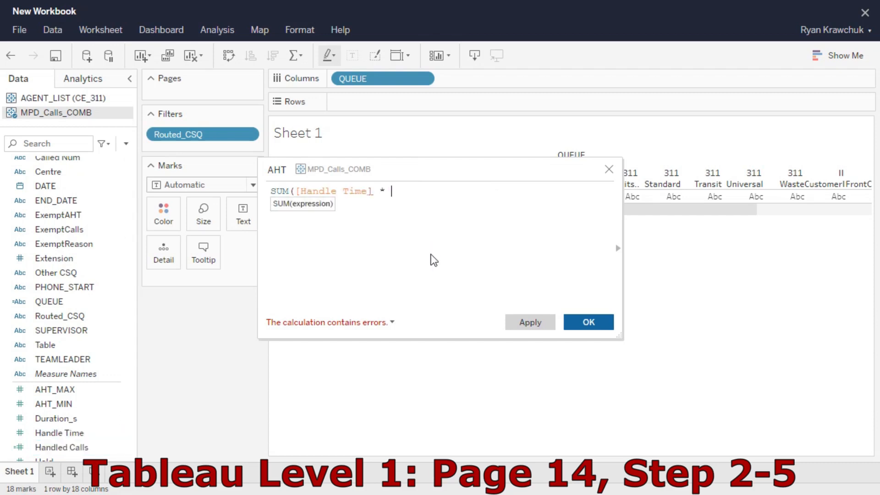
left_click_drag(60, 446, 455, 271)
type(") /")
key("Return")
type("SUM(")
left_click_drag(61, 447, 340, 299)
type(")")
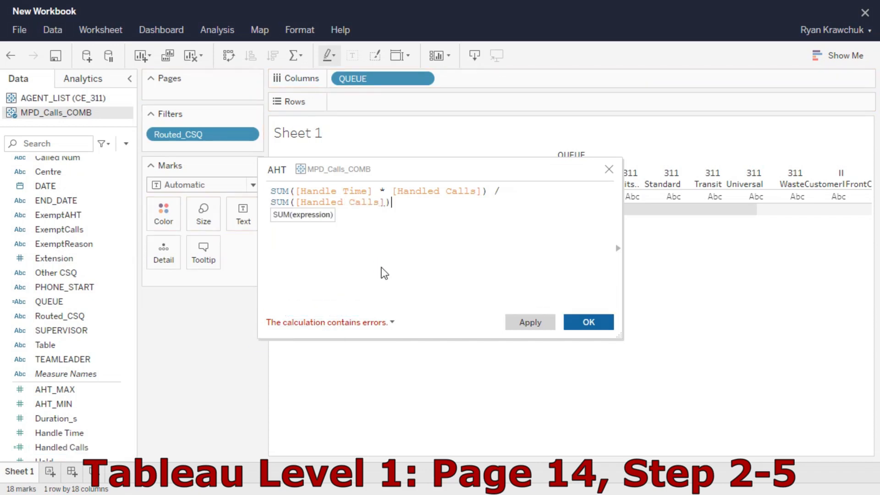
left_click(588, 323)
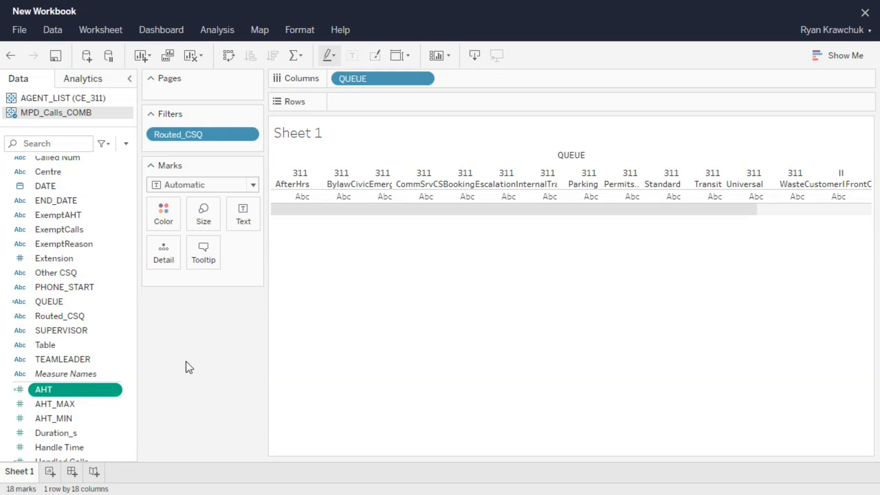
Step: Put Measure Names on rows and show Measure Values as text in the table
left_click_drag(73, 373, 351, 100)
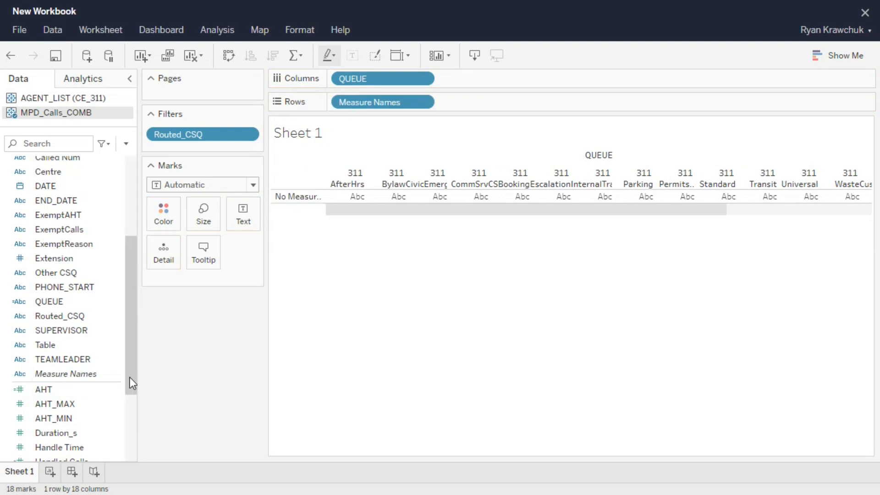
scroll(81, 405, "down", 3)
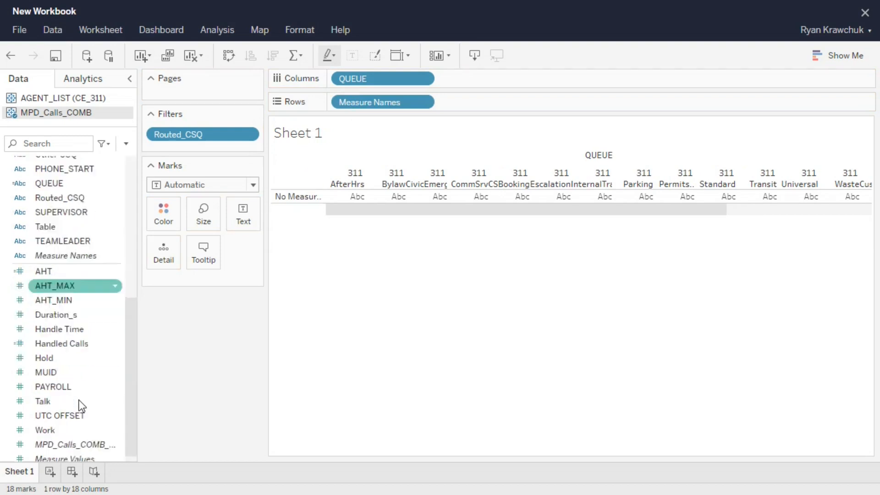
scroll(89, 396, "up", 3)
scroll(91, 424, "down", 3)
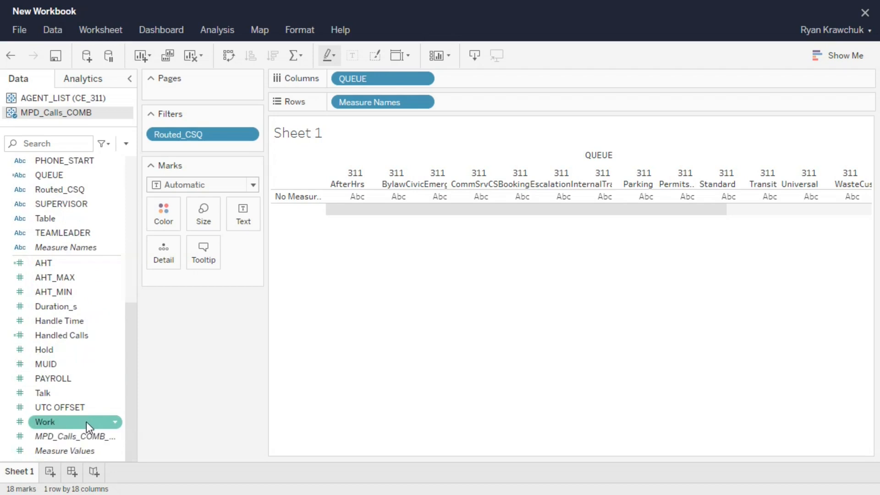
left_click(64, 450)
left_click_drag(64, 448, 231, 225)
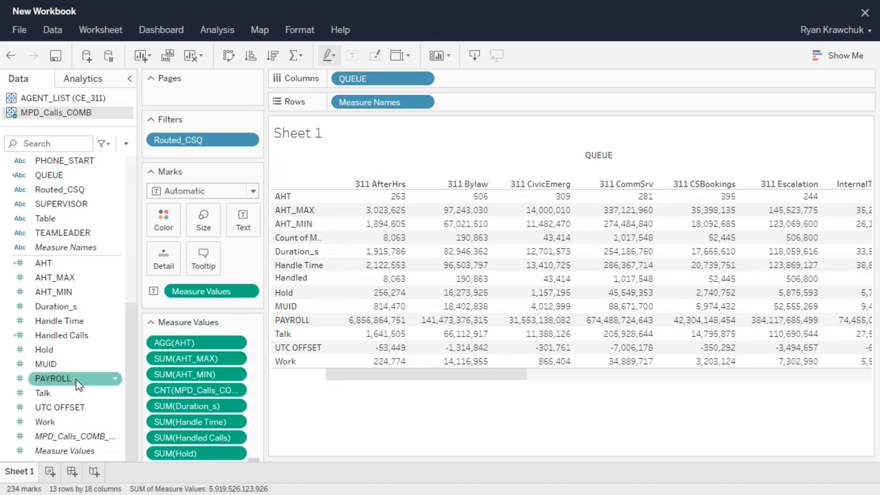
Step: Filter Measure Names to only AHT and Handled Calls, and move Measure Names from rows to columns after QUEUE
left_click_drag(55, 252, 166, 153)
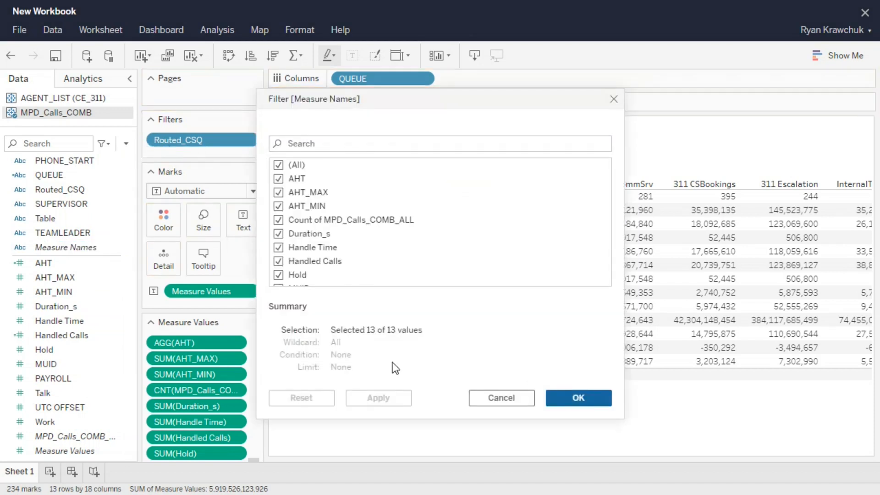
left_click(278, 164)
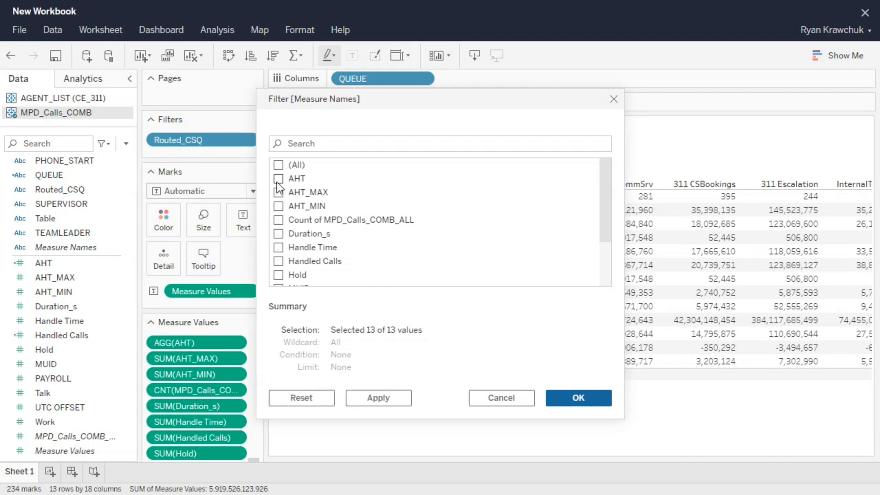
left_click(277, 180)
left_click(278, 261)
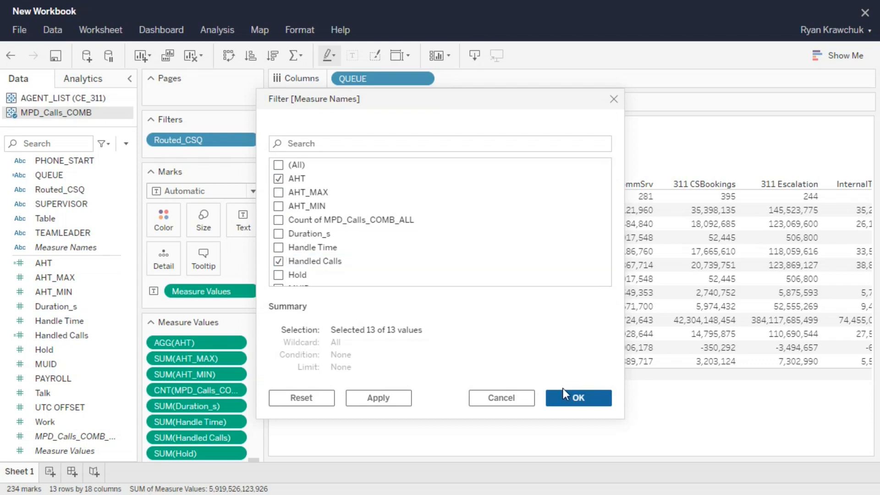
left_click(573, 397)
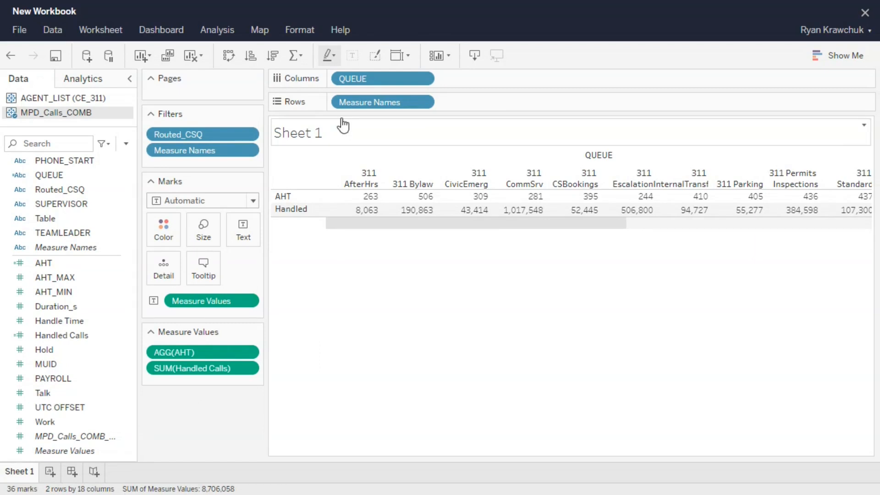
left_click_drag(364, 103, 466, 89)
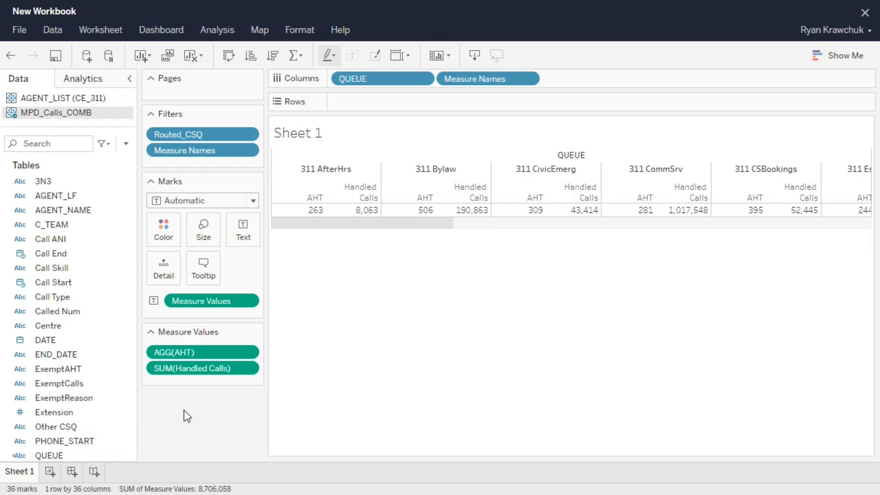
Step: Start a calculated field based on 3N3 in MPD_Calls_COMB and name it 3N3U
left_click(62, 182)
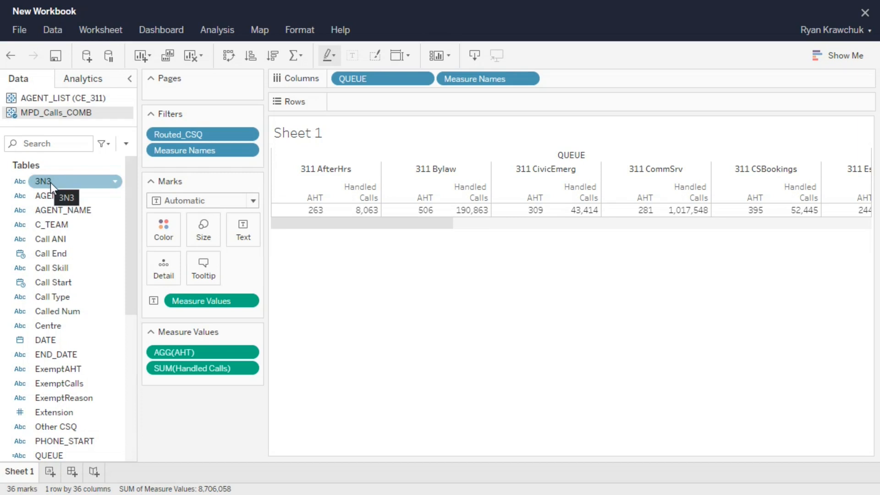
right_click(50, 183)
mouse_move(64, 293)
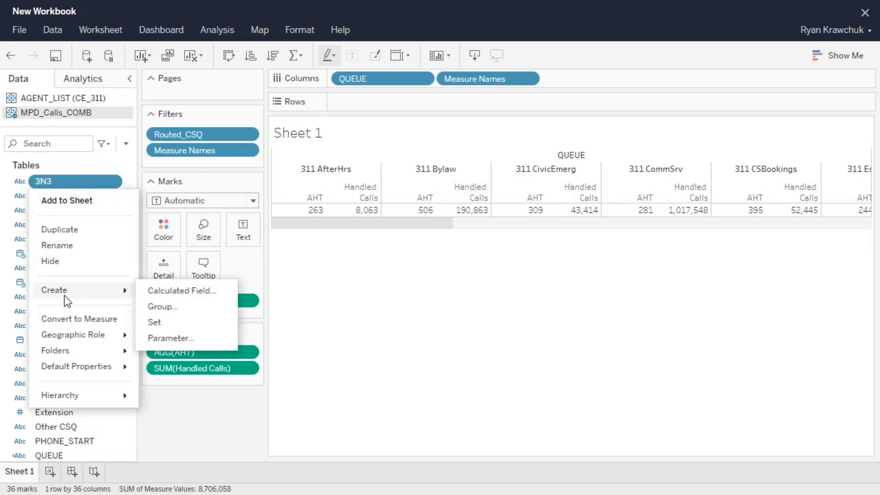
left_click(186, 292)
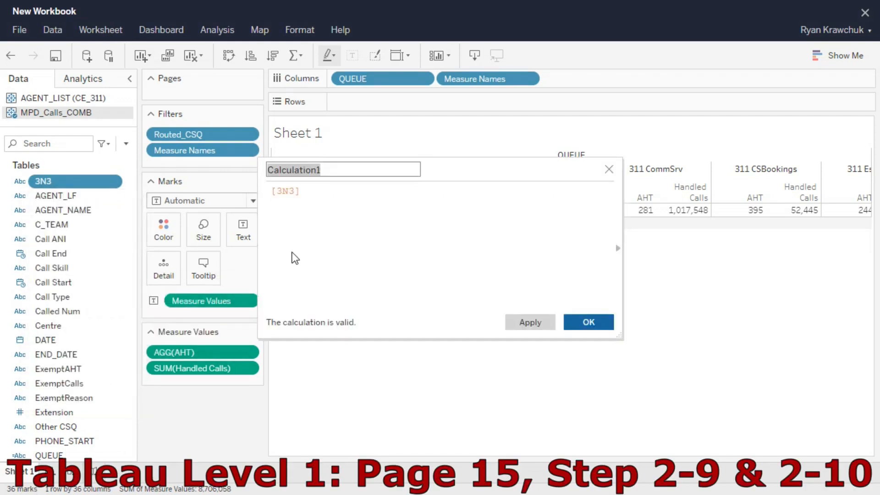
type("#n")
key("BackSpace")
key("BackSpace")
type("3N3U")
key("Tab")
Step: Make the 3N3U formula UPPER([3N3]), copy the formula for reuse, and save the field
key("Home")
type("UPPE")
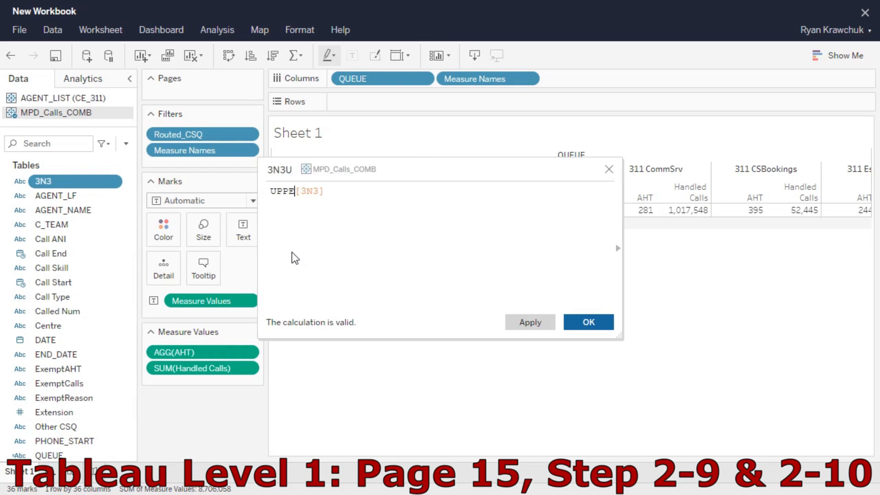
type("R(")
key("End")
type(")")
key("ctrl+a")
key("ctrl+c")
left_click(591, 325)
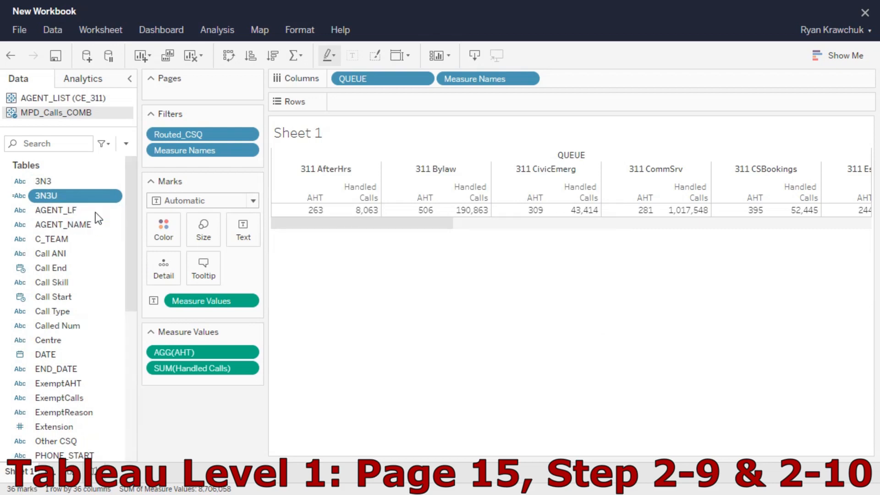
Step: Create a calculated field named 3N3U with the formula UPPER([3N3]) in AGENT_LIST (CE_311) and link the data sources on it
left_click(50, 100)
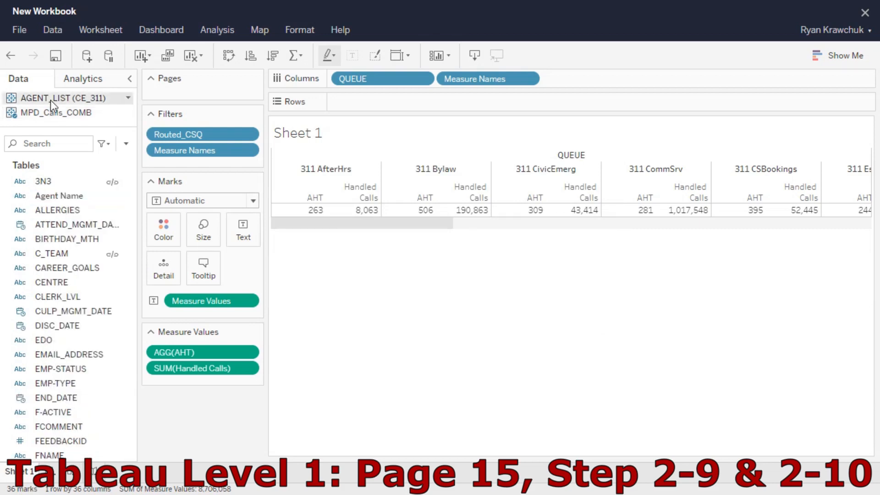
left_click(126, 144)
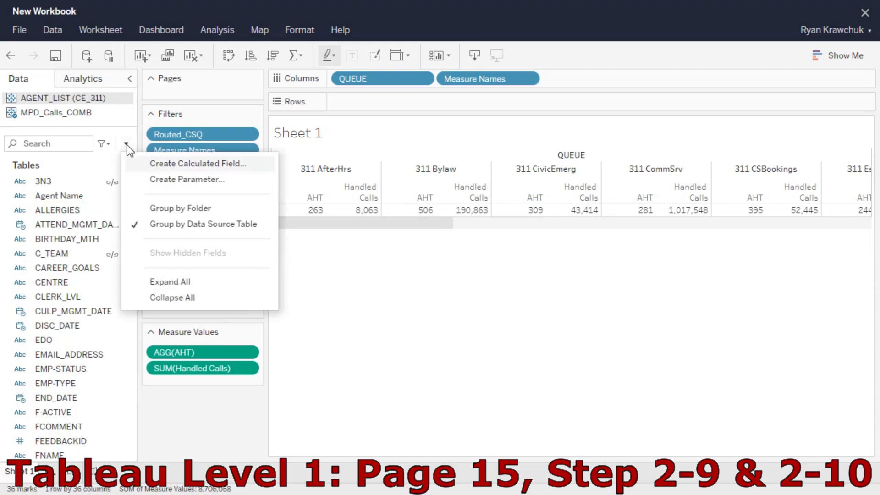
left_click(195, 165)
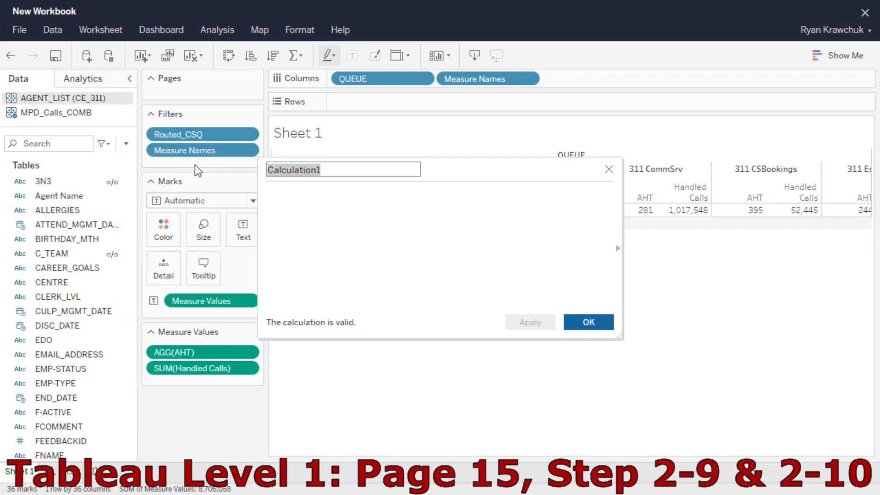
type("3N3U")
key("Tab")
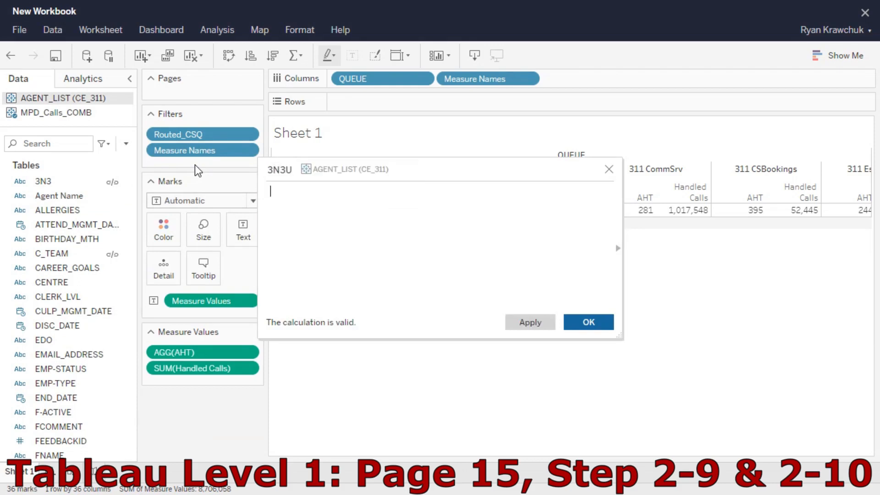
key("ctrl+v")
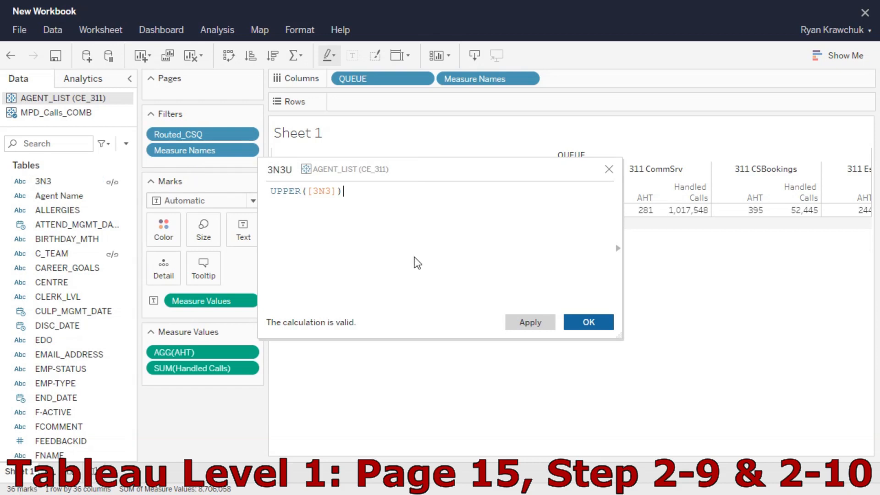
left_click(591, 322)
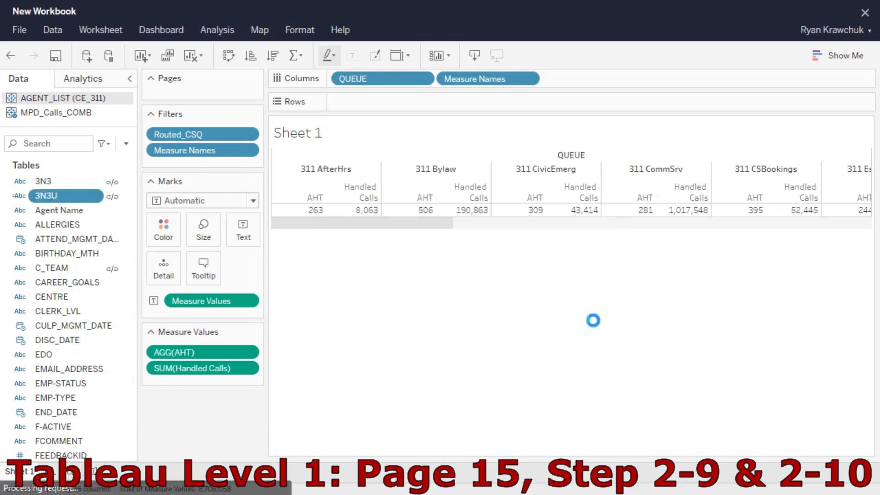
left_click(116, 198)
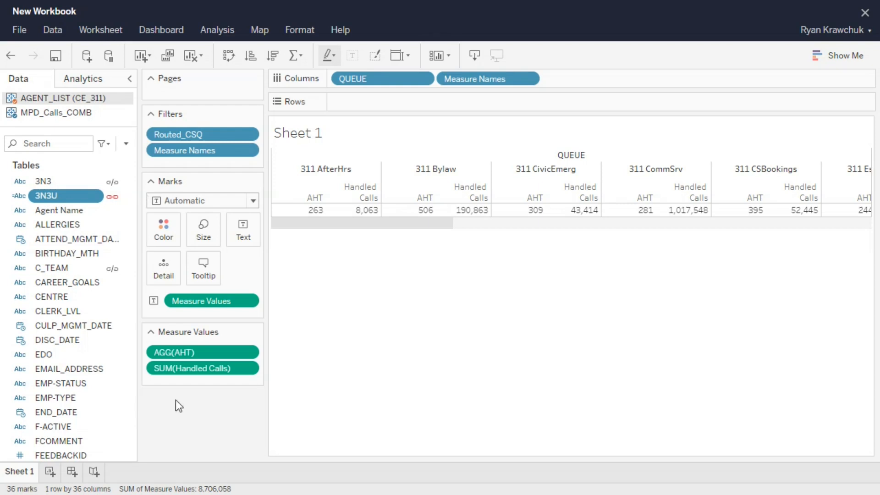
Step: Add TEAMLEADER and Agent Name from AGENT_LIST (CE_311) to the rows, in that order
scroll(56, 401, "down", 10)
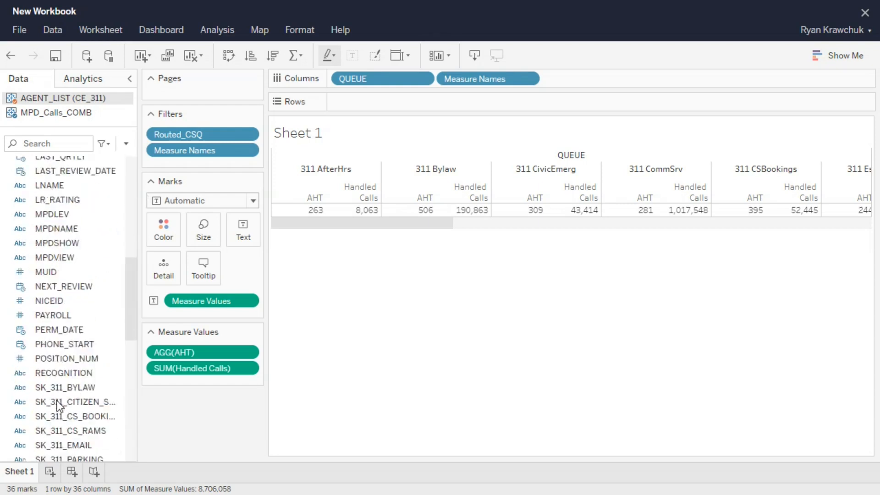
scroll(58, 406, "down", 3)
scroll(58, 398, "down", 5)
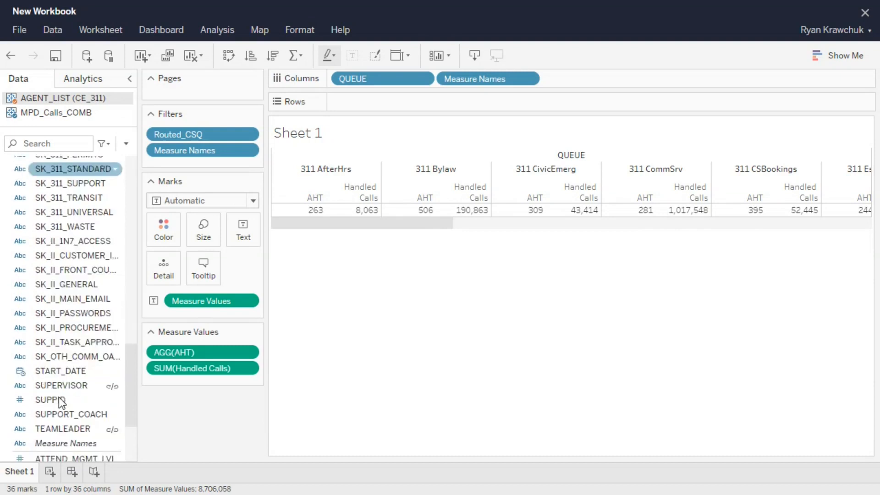
left_click_drag(70, 317, 361, 101)
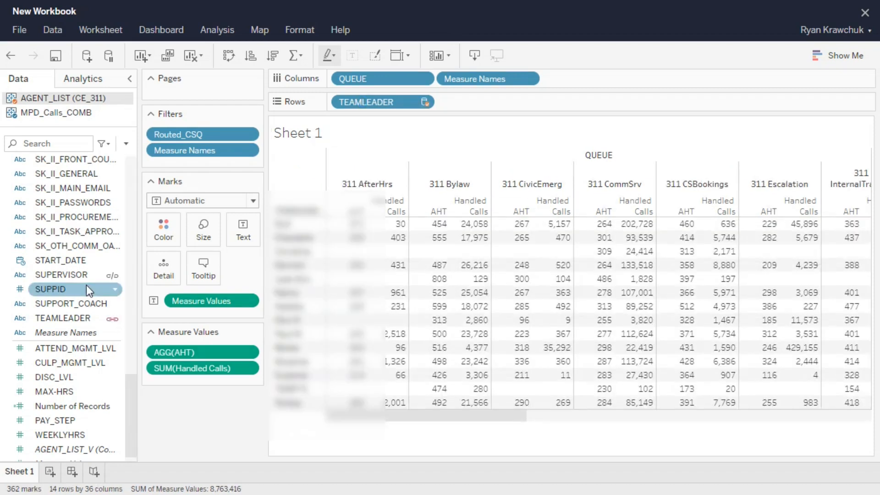
scroll(86, 285, "up", 7)
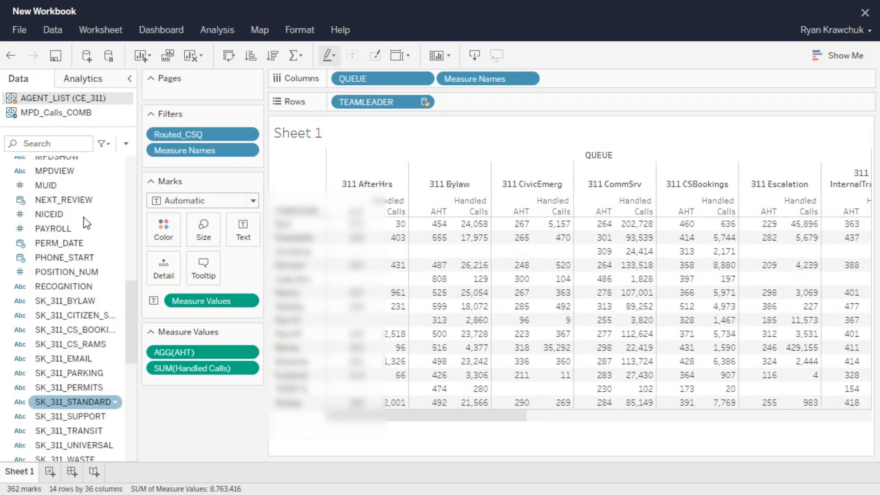
scroll(84, 216, "up", 10)
mouse_move(68, 210)
left_mouse_down()
mouse_move(289, 199)
mouse_move(482, 104)
left_mouse_up()
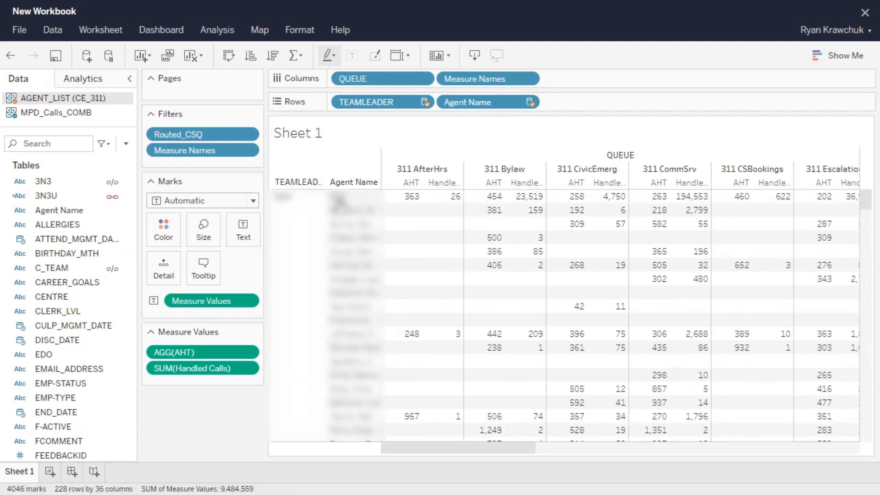
Step: Filter the sheet on Call Start from MPD_Calls_COMB with a relative date of the last 18 months
left_click(45, 114)
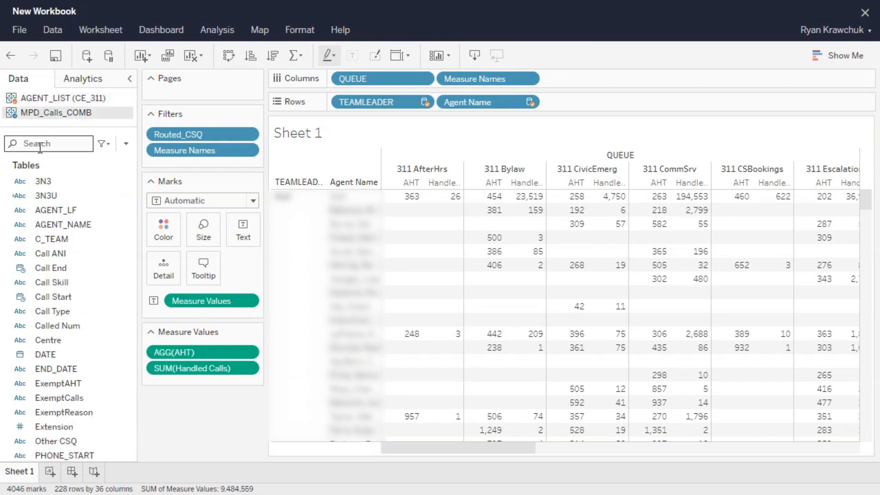
left_click(57, 325)
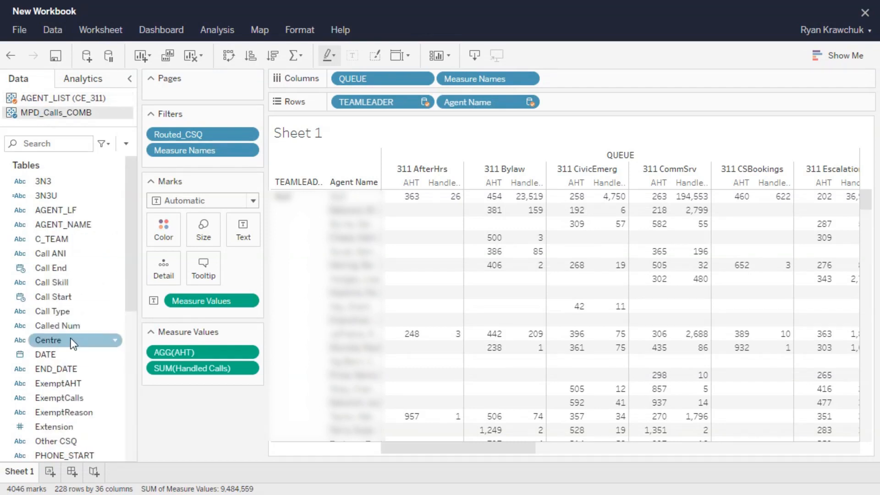
left_click_drag(76, 295, 188, 166)
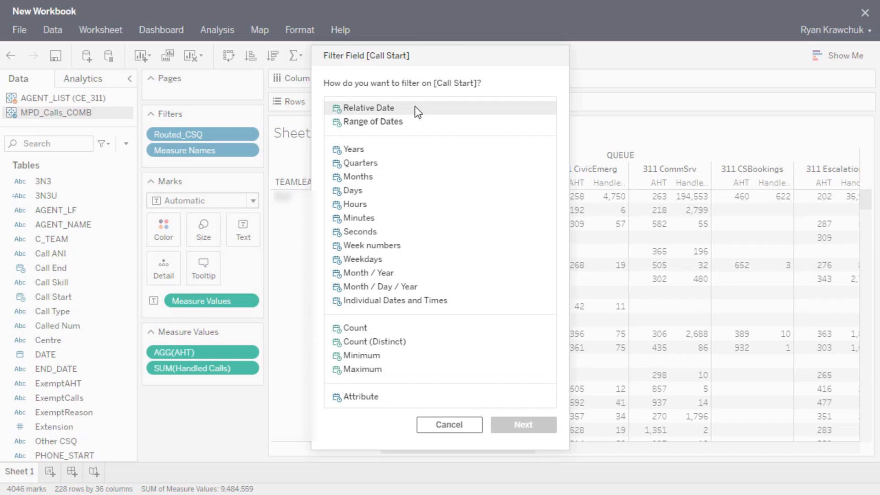
left_click(388, 109)
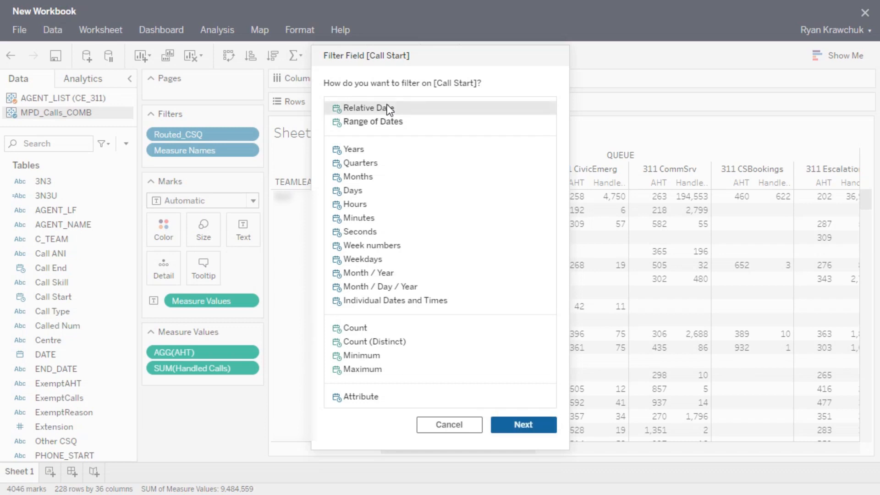
left_click(524, 421)
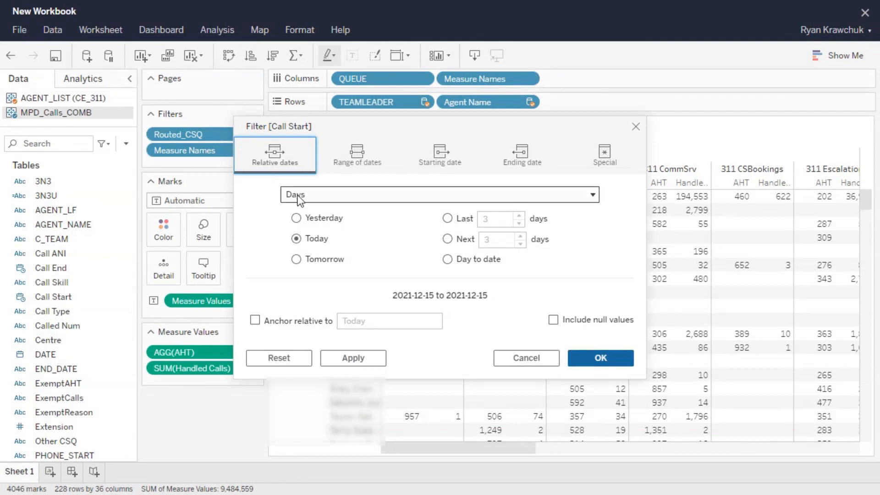
left_click(314, 196)
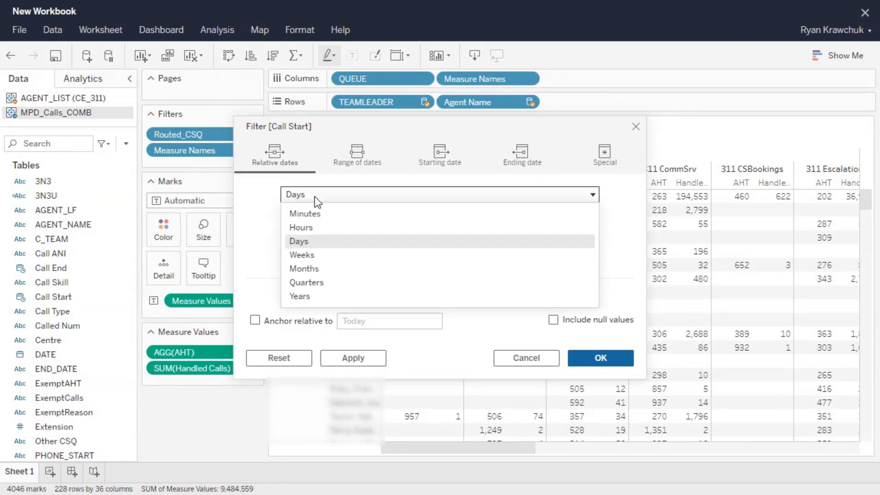
left_click(323, 268)
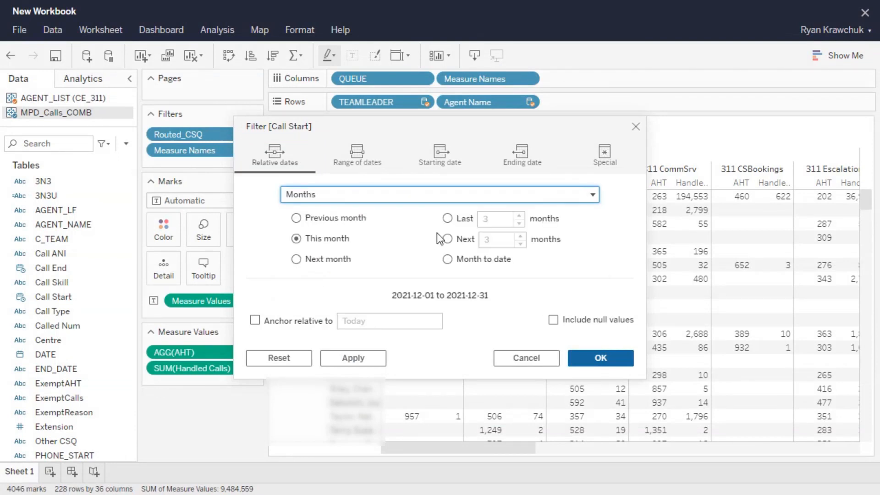
left_click(447, 218)
double_click(483, 219)
type("18")
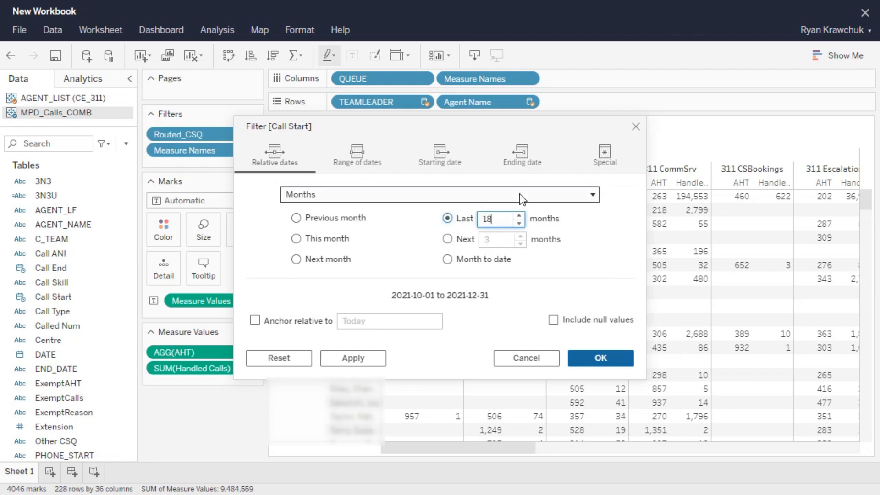
left_click(587, 358)
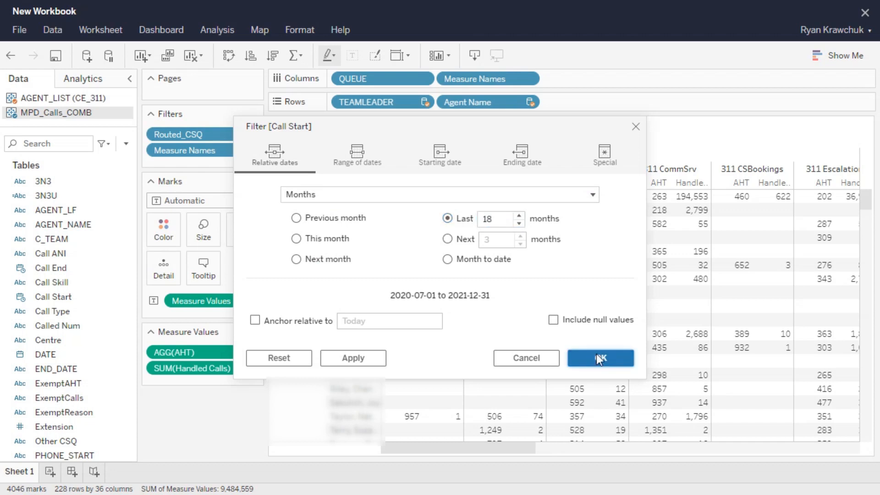
left_click(595, 354)
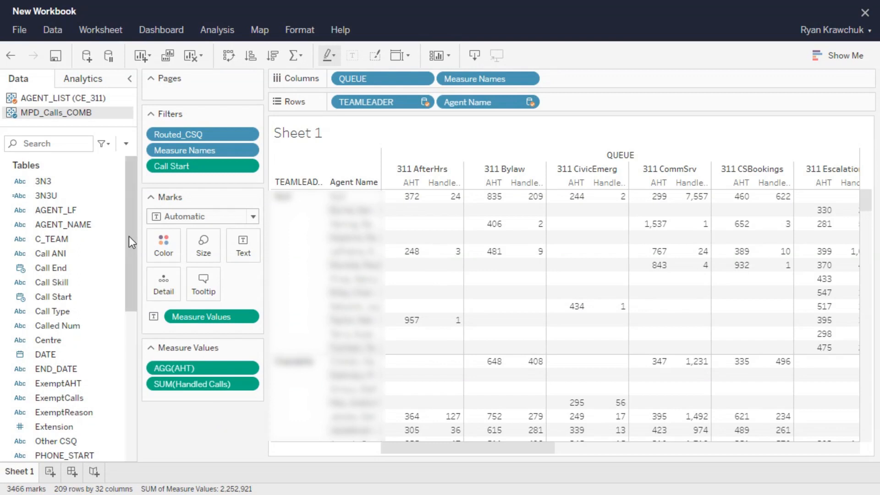
Step: Filter the sheet on F-ACTIVE from AGENT_LIST (CE_311), keeping only TRUE
left_click(95, 97)
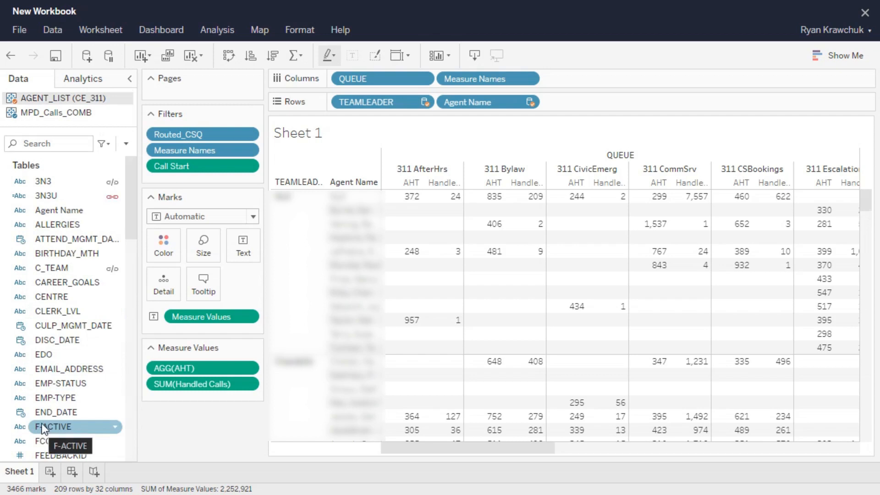
left_click_drag(45, 429, 220, 179)
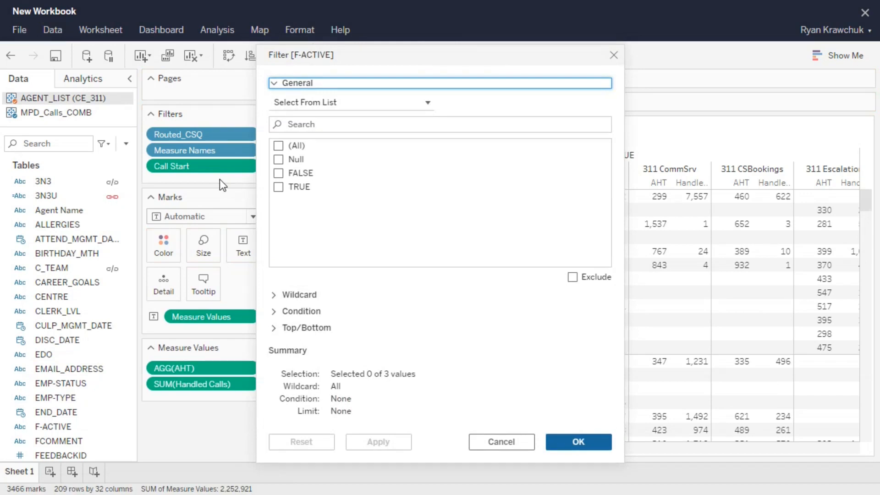
left_click(278, 186)
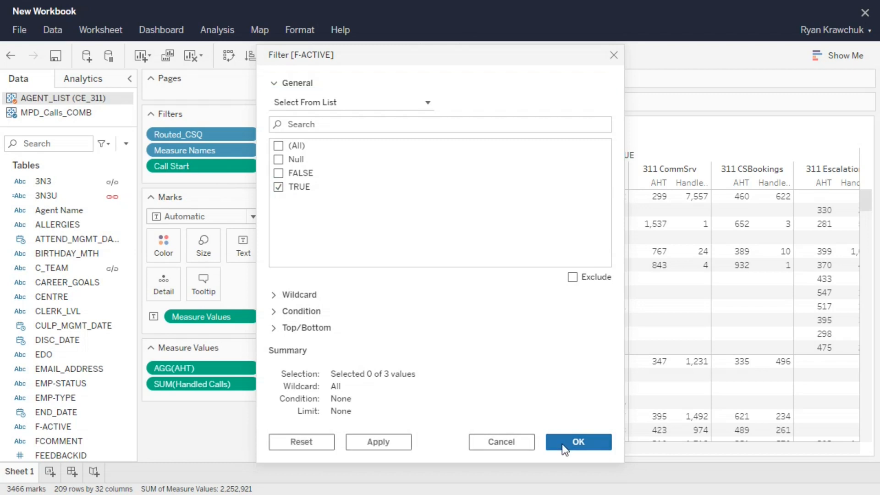
left_click(577, 443)
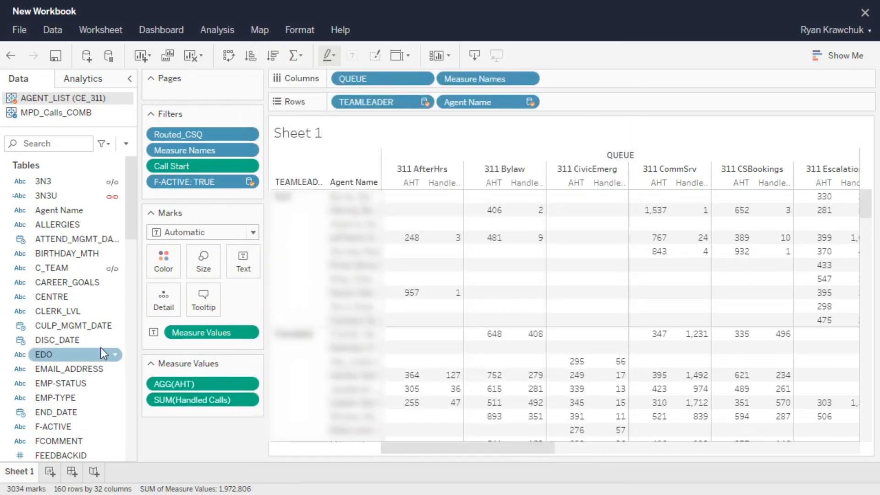
Step: Filter the sheet on MUID from AGENT_LIST (CE_311), keeping only the values 101, 102 and 500
scroll(48, 365, "down", 5)
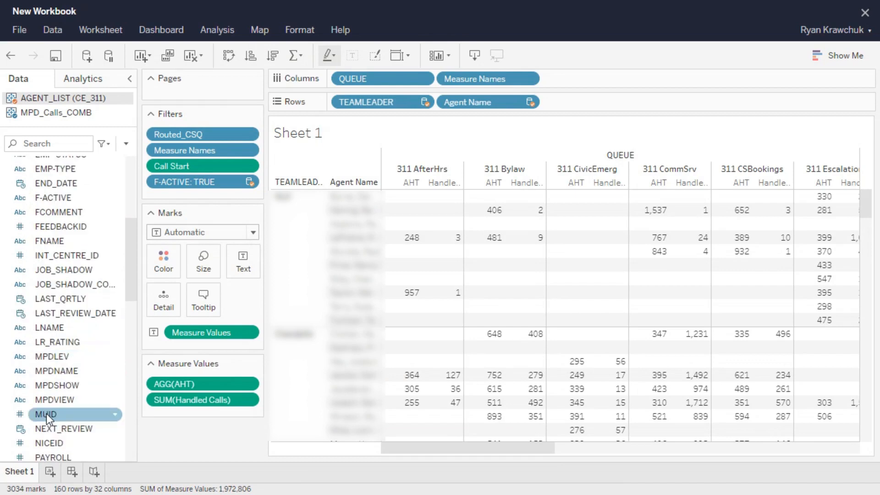
left_click_drag(46, 413, 200, 193)
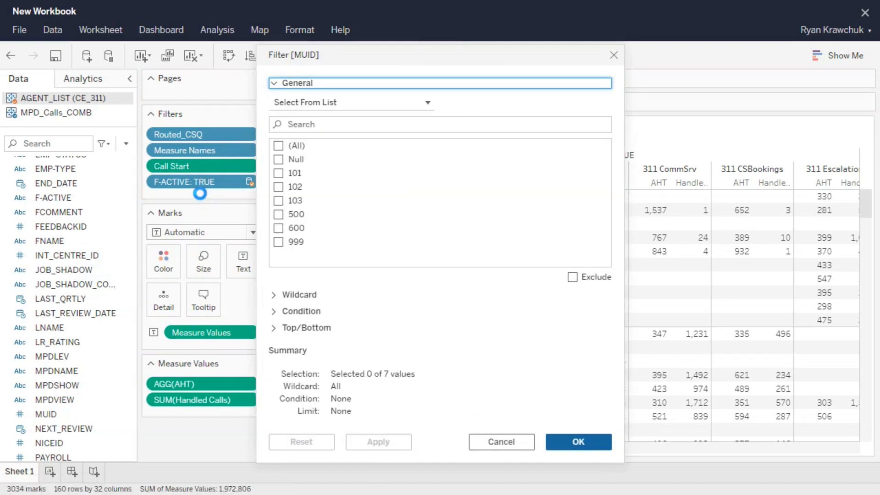
left_click(278, 173)
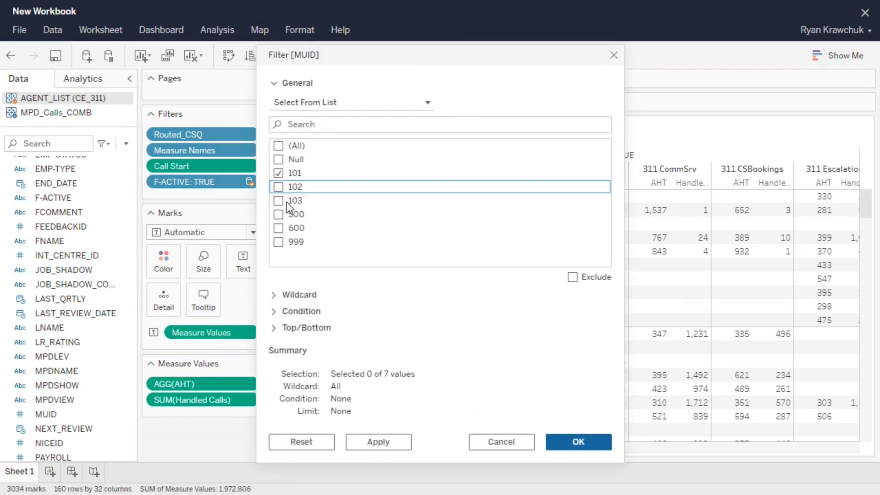
left_click(279, 187)
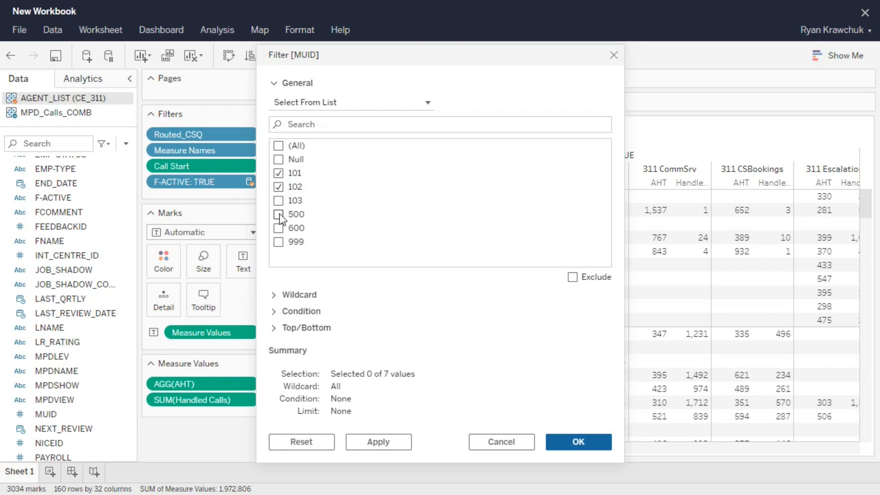
left_click(279, 214)
left_click(576, 442)
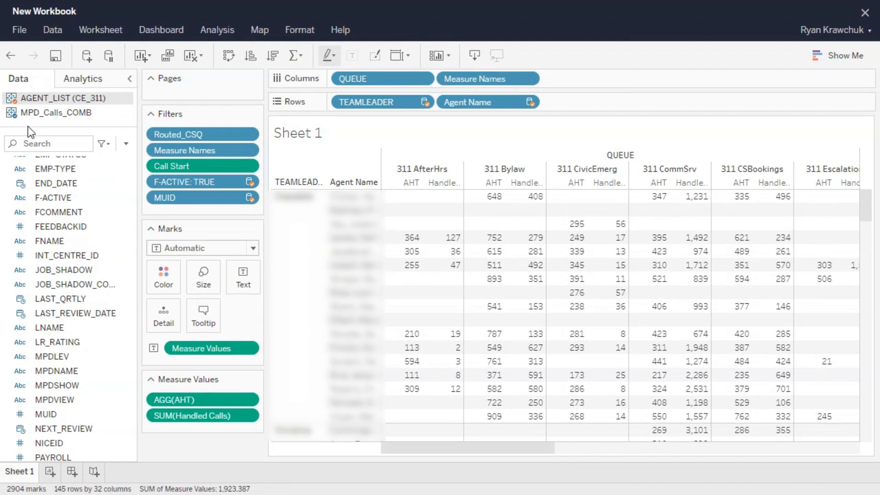
Step: Add subtotals per team leader plus row and column grand totals to the table, and check the totals at its far edges
left_click(82, 80)
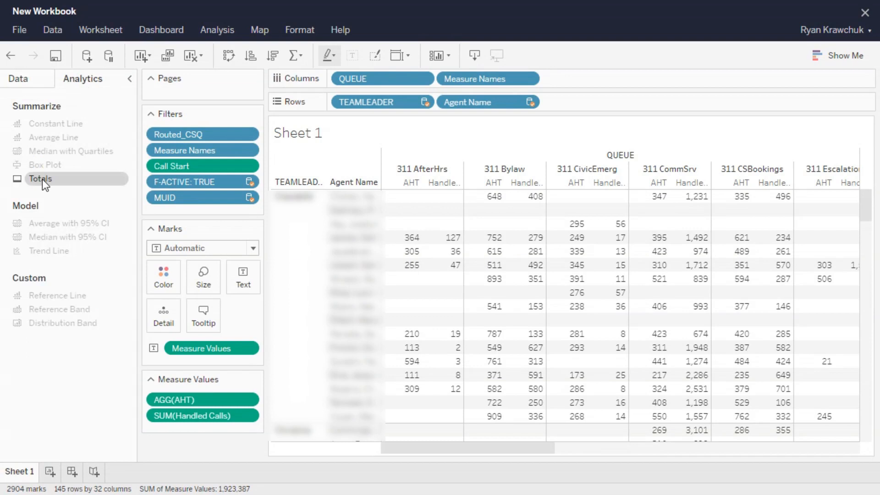
left_click_drag(42, 180, 269, 156)
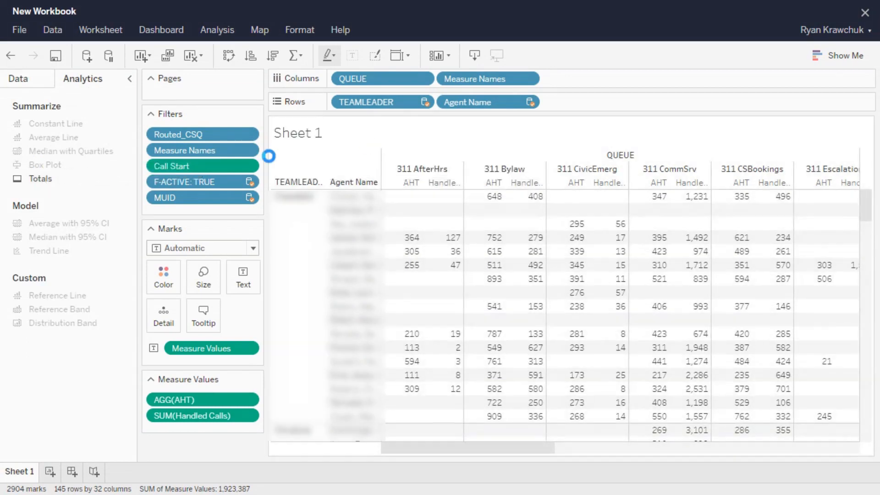
left_click_drag(42, 178, 454, 145)
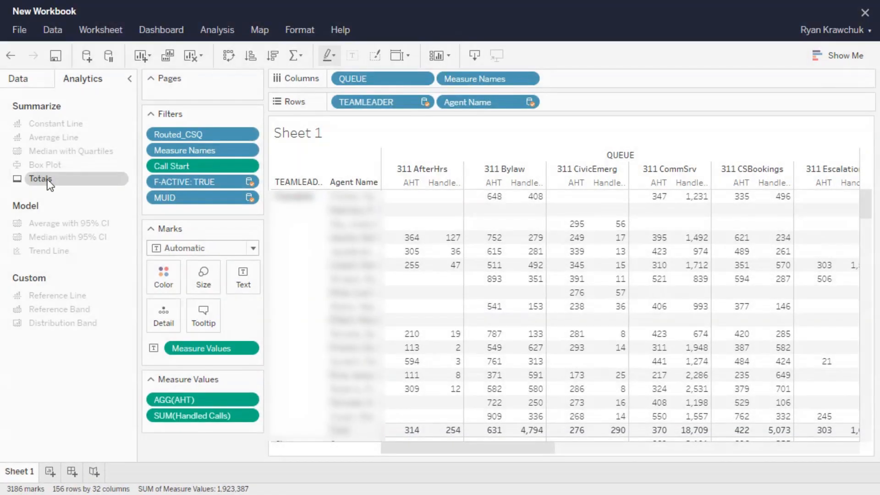
left_click_drag(47, 180, 515, 138)
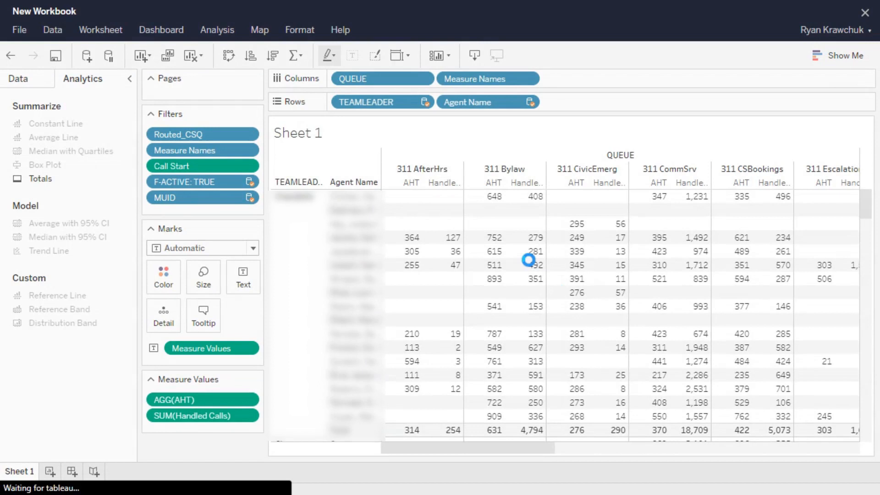
scroll(461, 354, "down", 3)
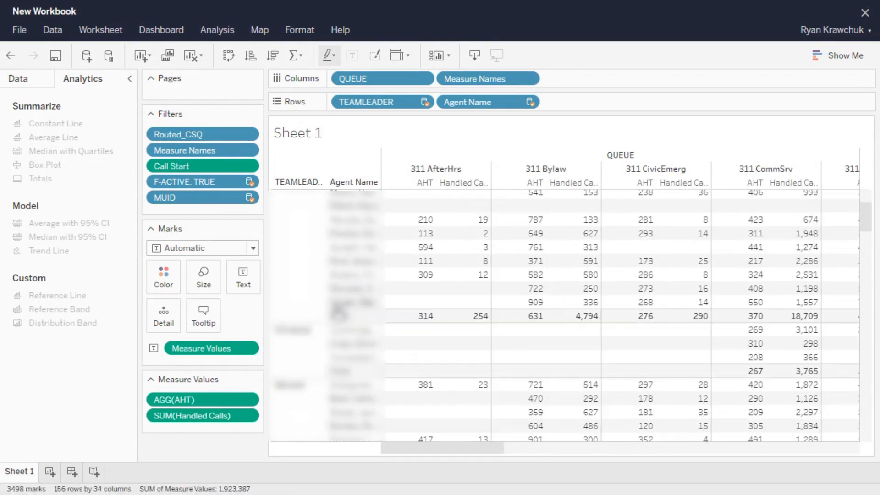
left_click_drag(487, 448, 845, 448)
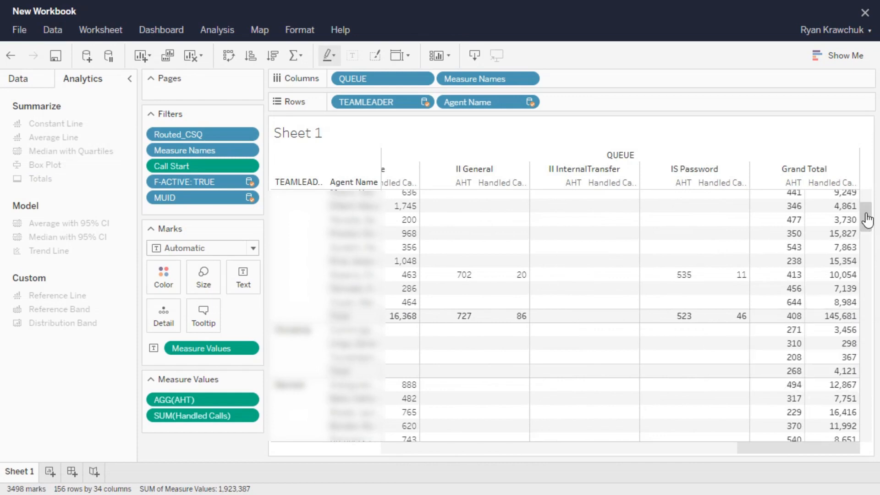
left_click_drag(867, 220, 877, 457)
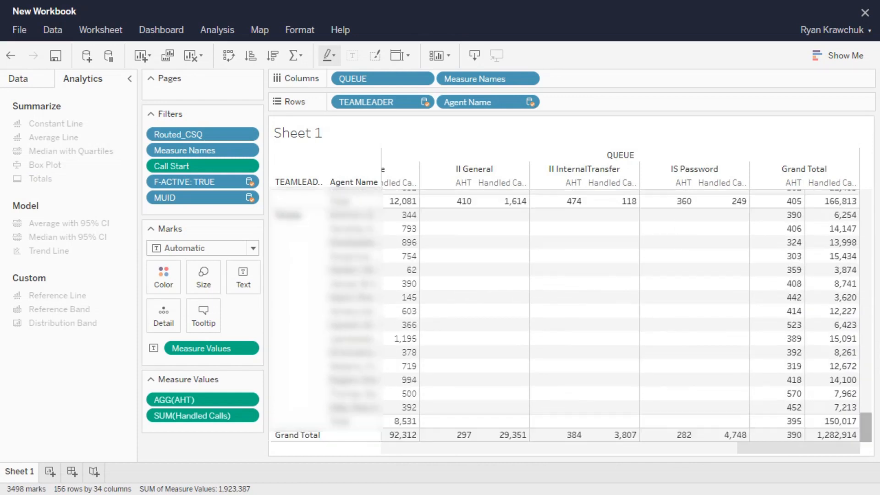
Step: Format the AHT measure as a Number with 1 decimal place
mouse_move(506, 447)
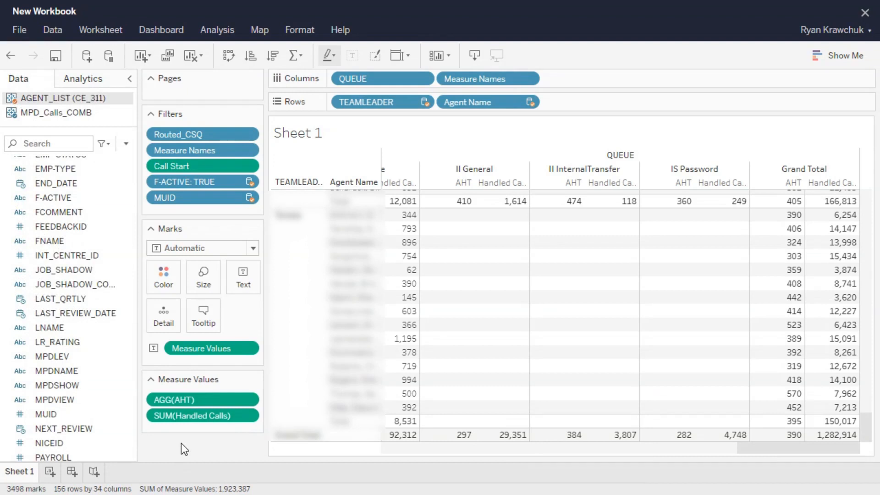
right_click(203, 398)
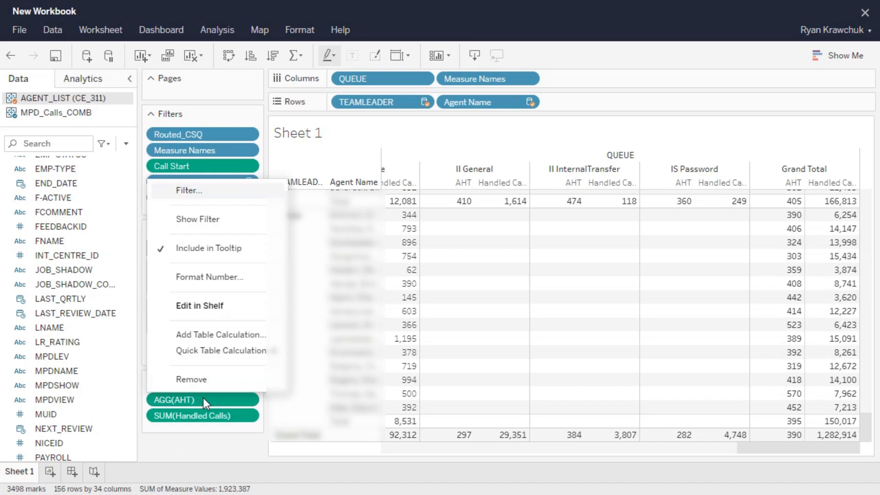
left_click(208, 275)
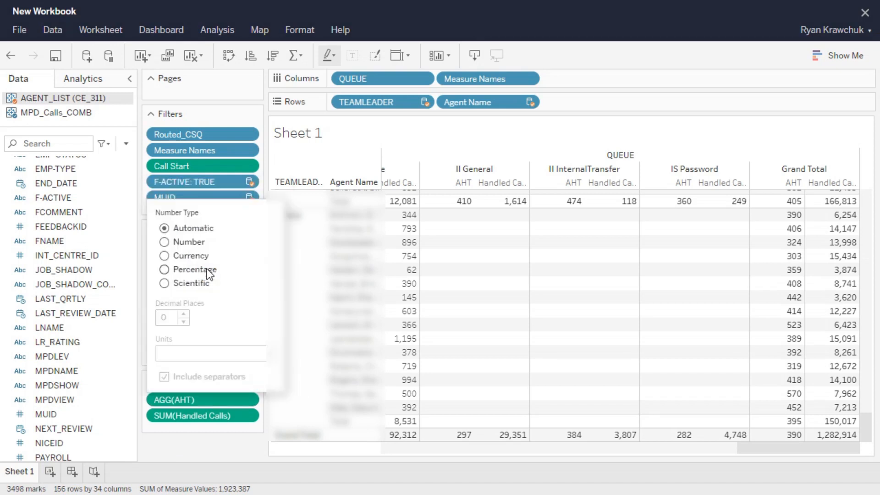
left_click(188, 242)
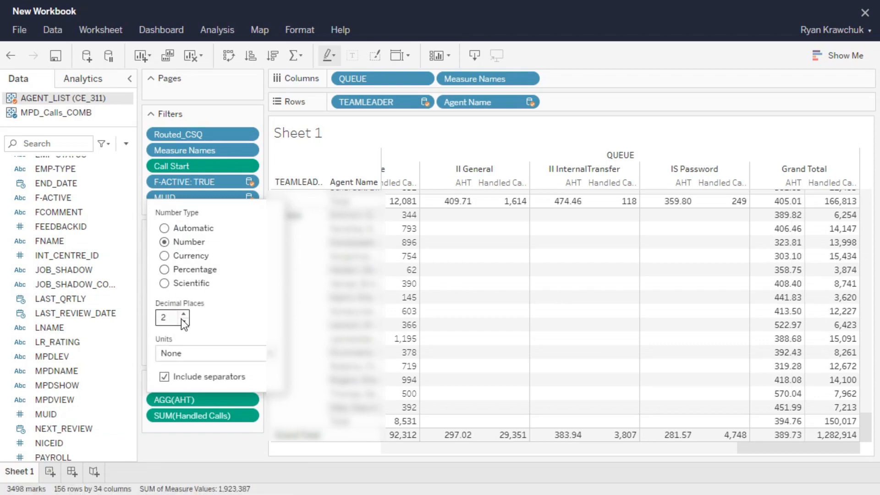
left_click(183, 321)
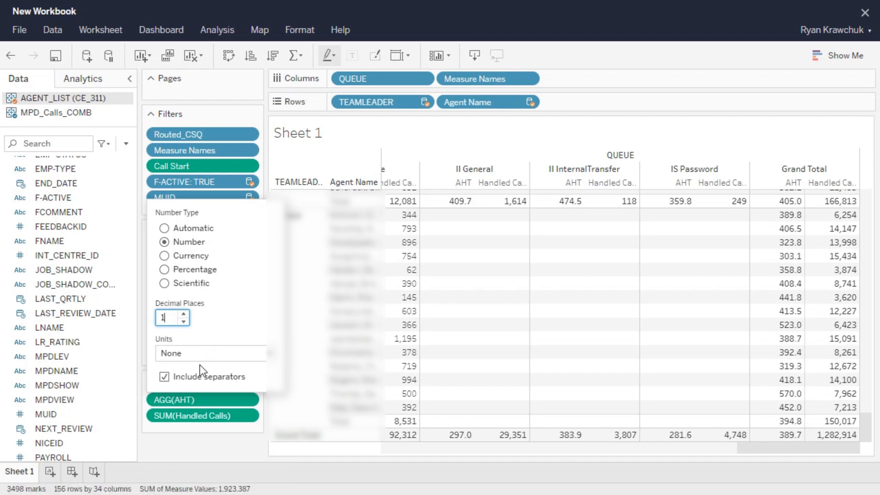
left_click(195, 447)
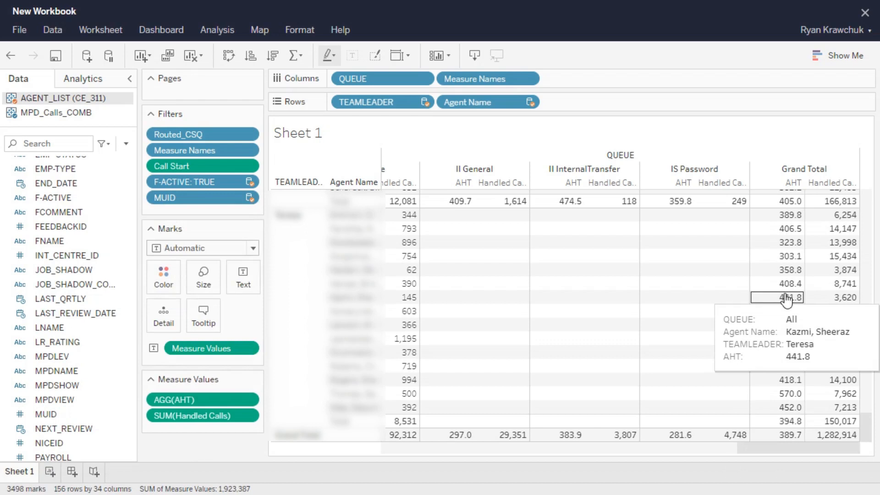